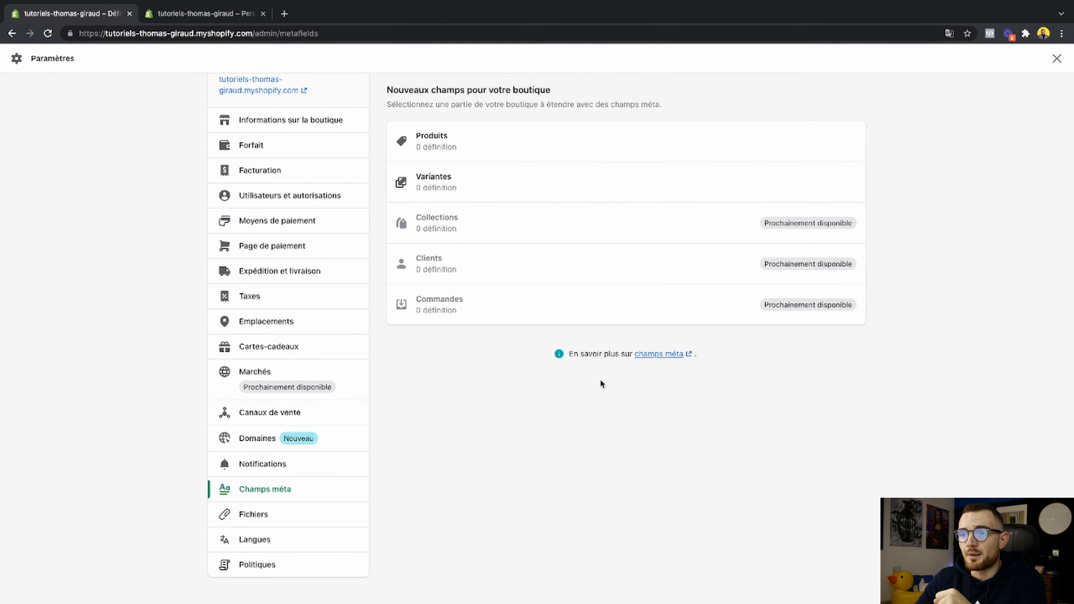
Step: Start a new metafield definition for products and name it "etoile"
{"action": "scroll", "coordinate": [570, 407], "scroll_direction": "up", "scroll_amount": 2}
{"action": "left_click", "coordinate": [521, 190]}
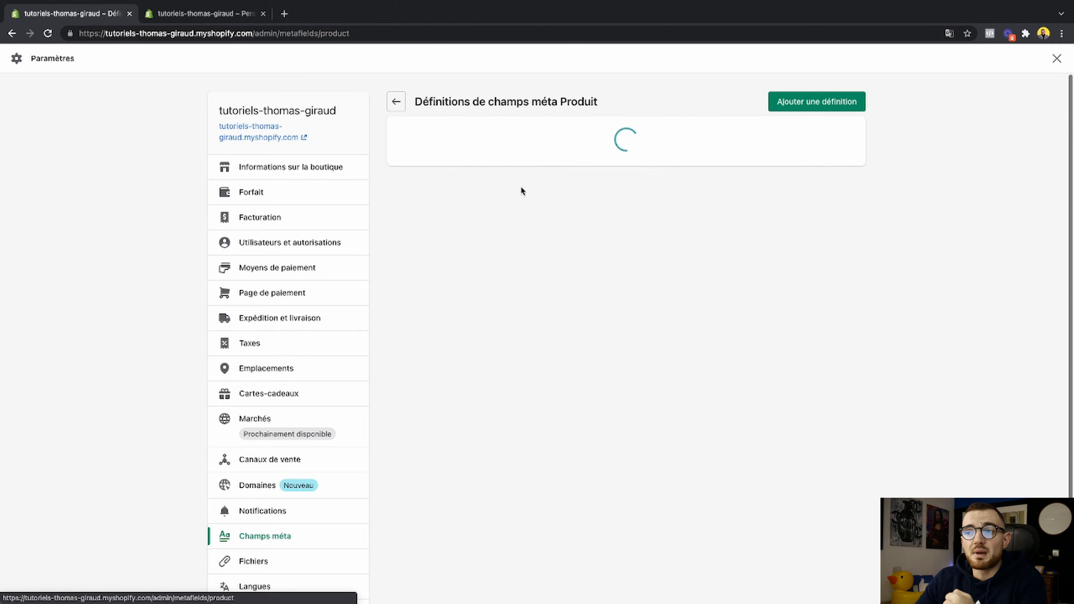
{"action": "left_click", "coordinate": [849, 102]}
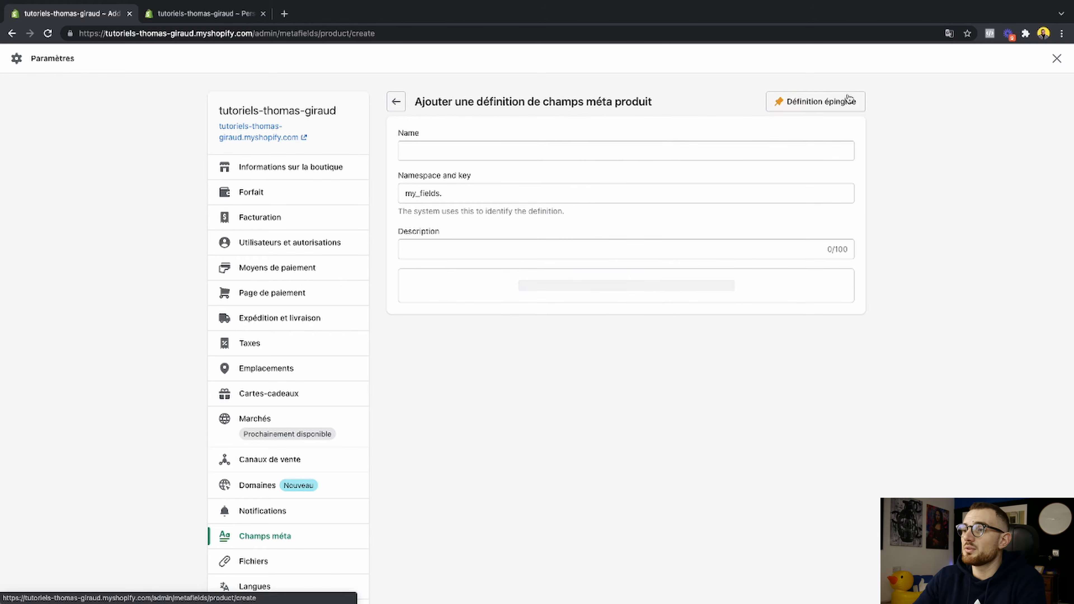
{"action": "left_click", "coordinate": [532, 151]}
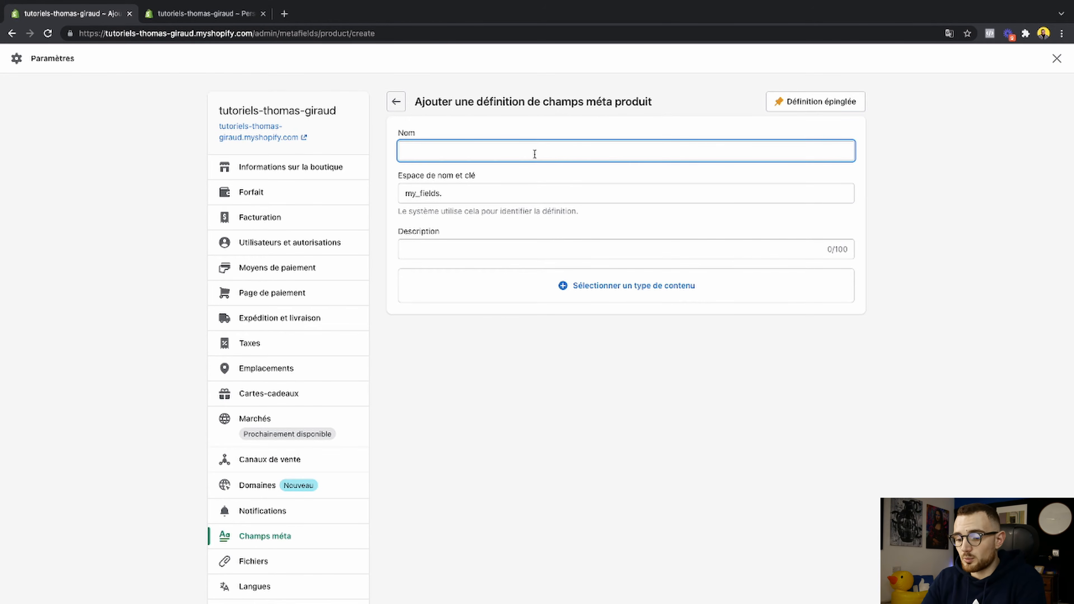
{"action": "type", "text": "etoike"}
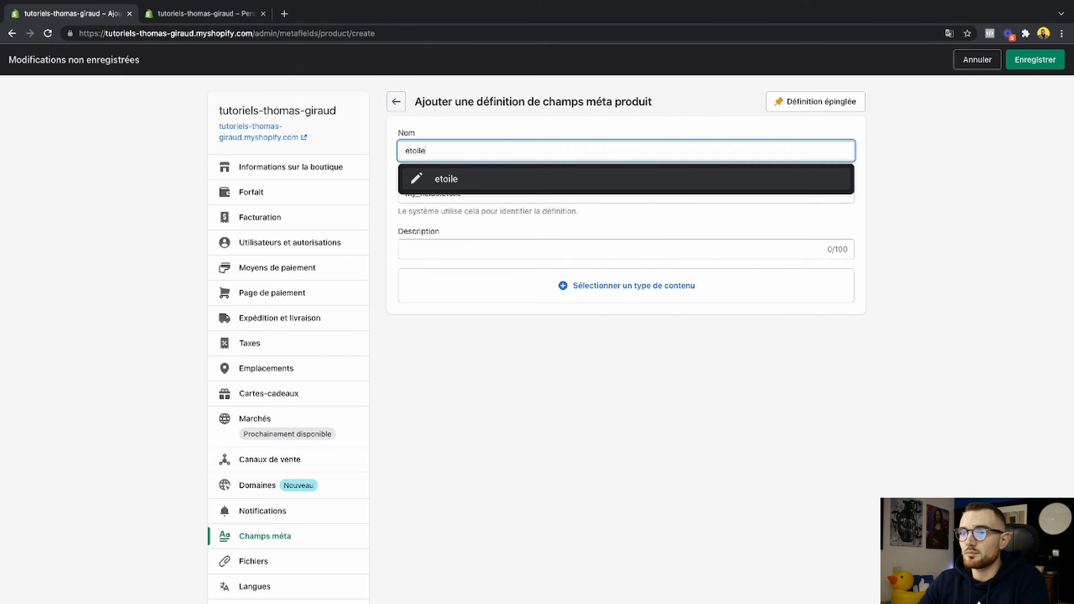
{"action": "left_click", "coordinate": [519, 136]}
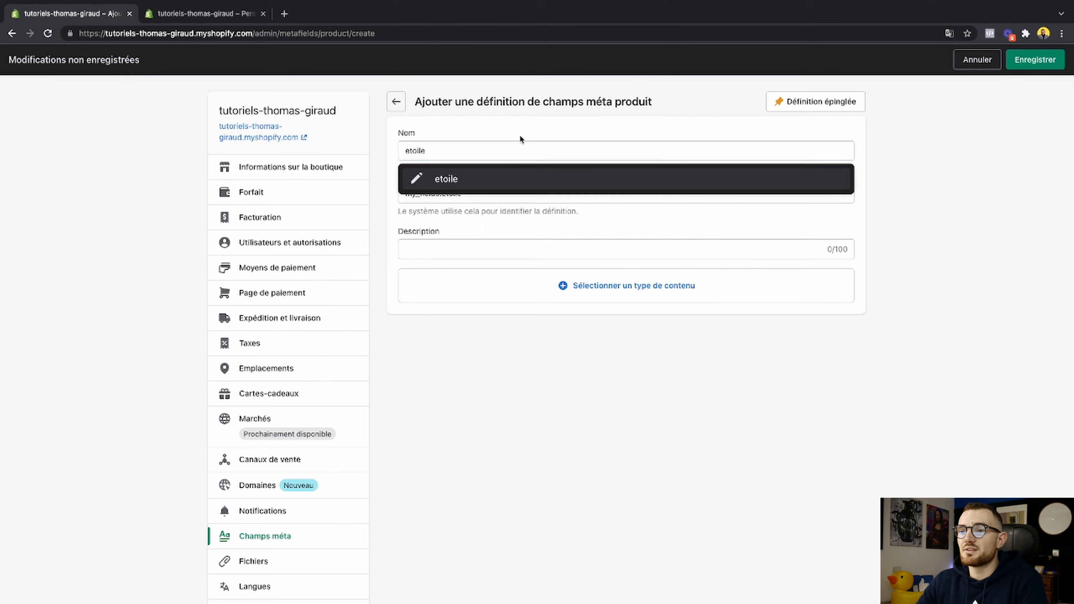
Step: Give the metafield definition the description "Nombre d'étoiles / avis", leaving its key as my_fields.etoile
{"action": "left_click", "coordinate": [486, 255]}
{"action": "triple_click", "coordinate": [460, 193]}
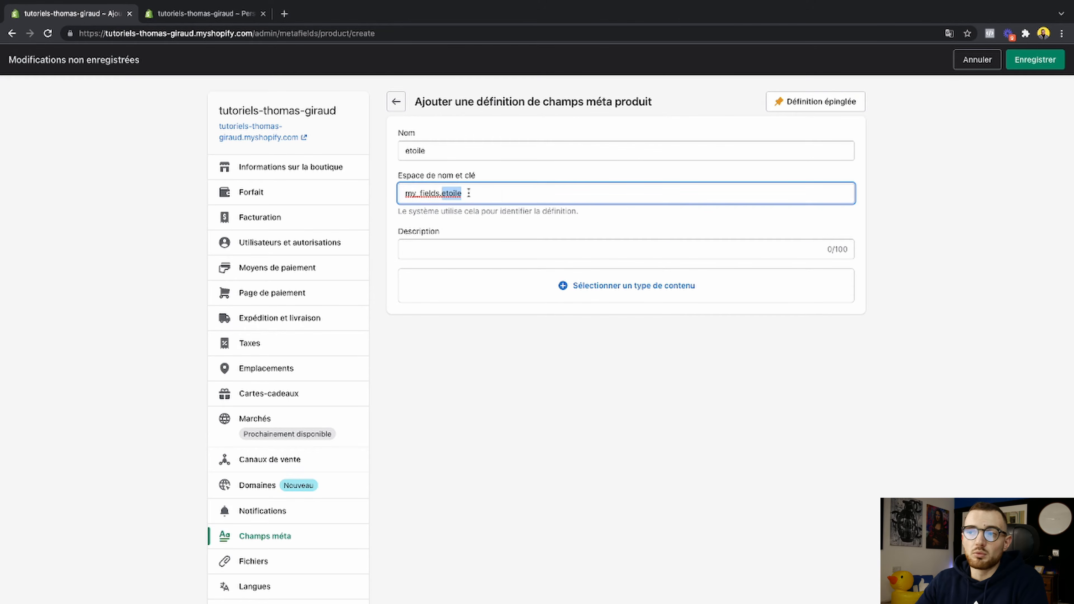
{"action": "left_click", "coordinate": [498, 248]}
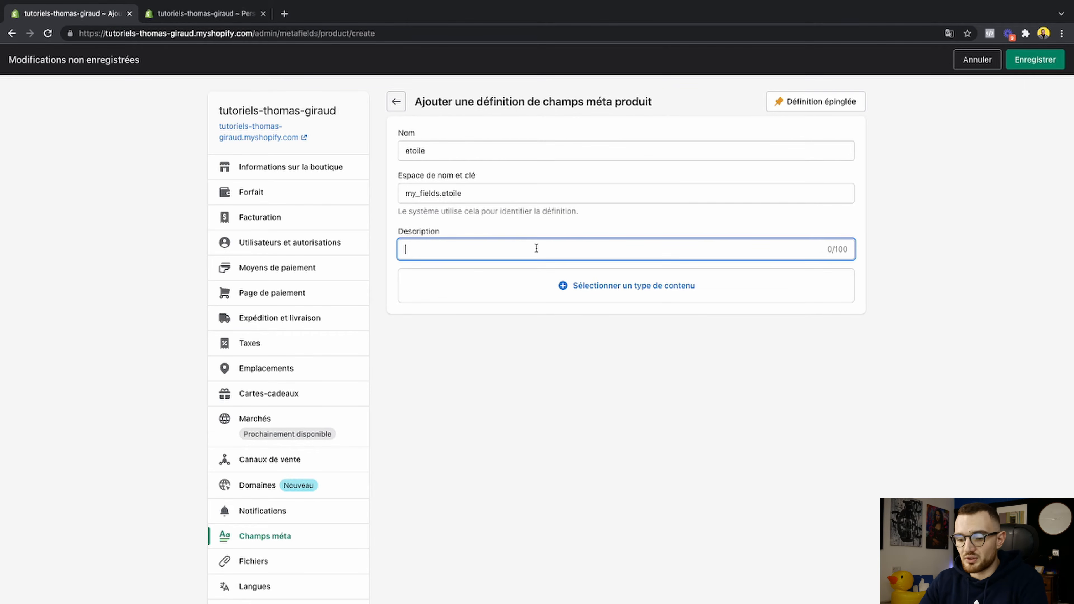
{"action": "type", "text": "Nombre d'étoiles / avis"}
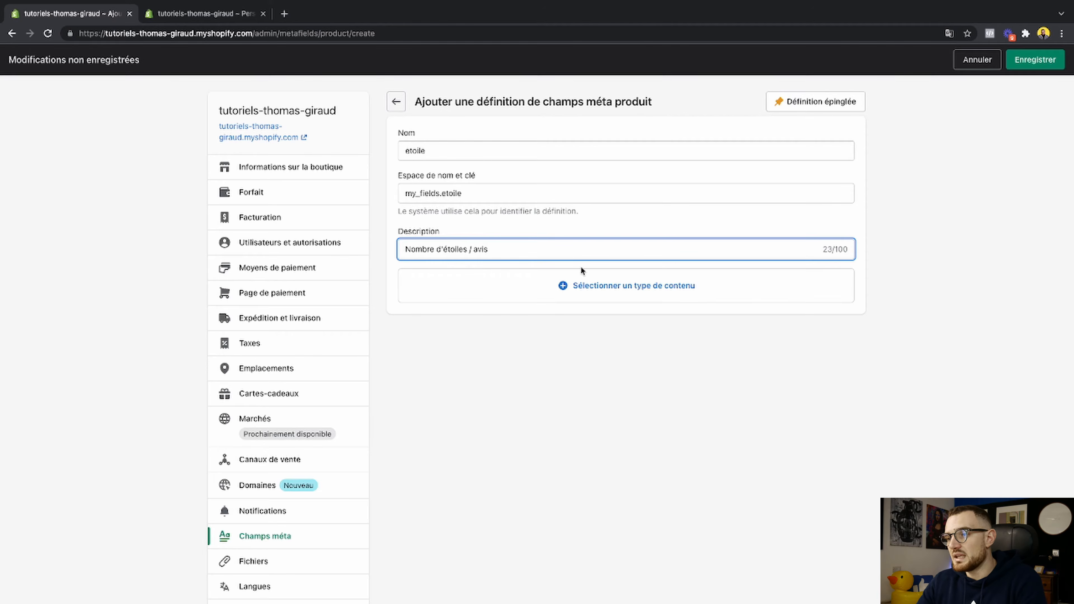
Step: Set the definition's content type to Évaluation with a scale from 0,0 to 10, and save it
{"action": "left_click", "coordinate": [581, 274]}
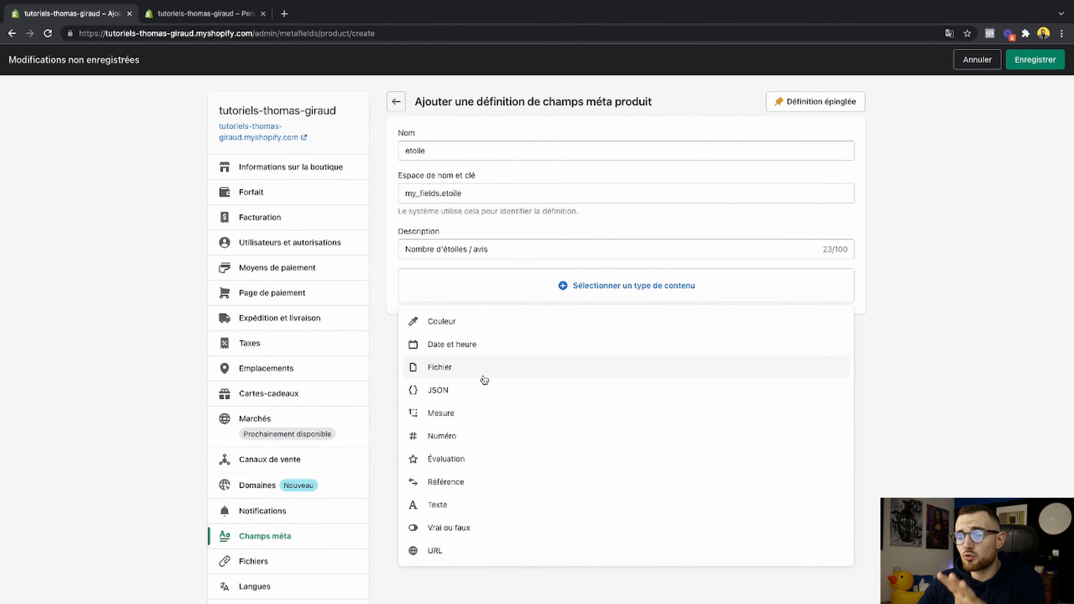
{"action": "left_click", "coordinate": [479, 464]}
{"action": "left_click", "coordinate": [506, 428]}
{"action": "left_click", "coordinate": [560, 464]}
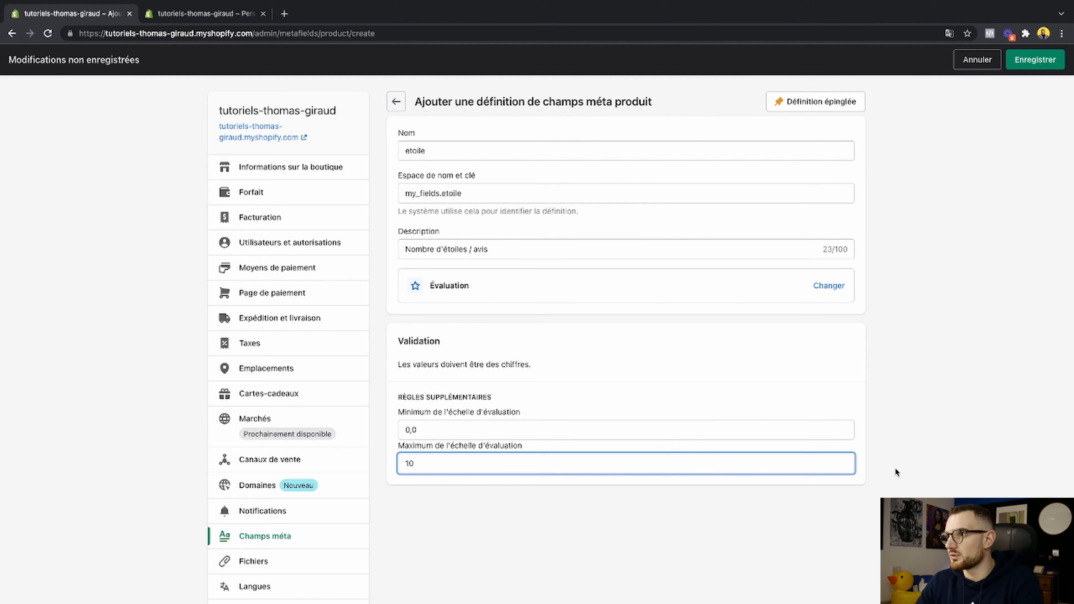
{"action": "left_click", "coordinate": [1035, 59]}
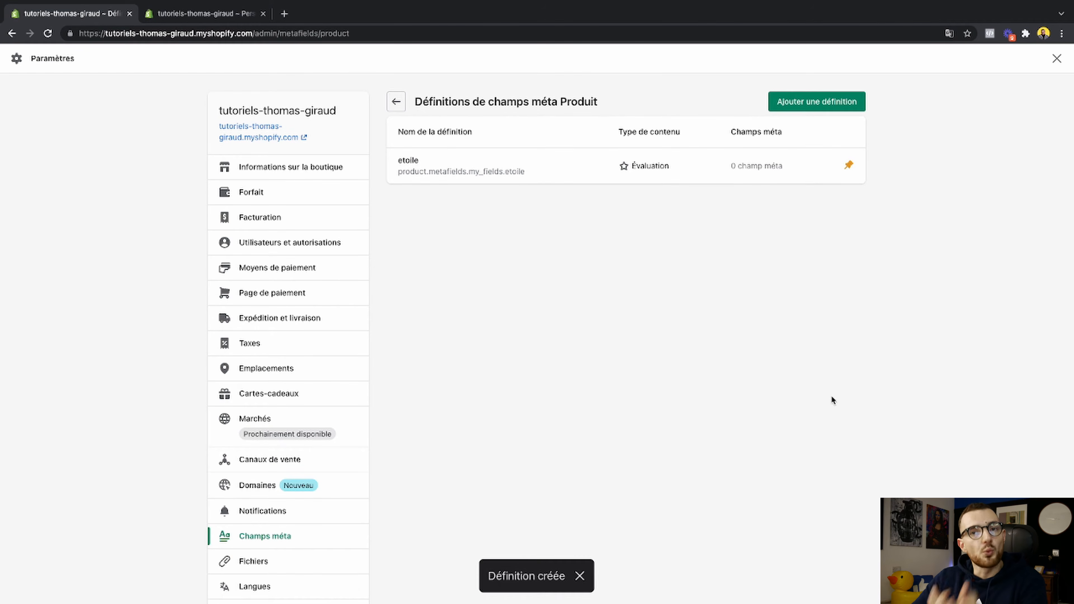
{"action": "left_click", "coordinate": [12, 34], "text": "super"}
{"action": "left_click", "coordinate": [230, 15]}
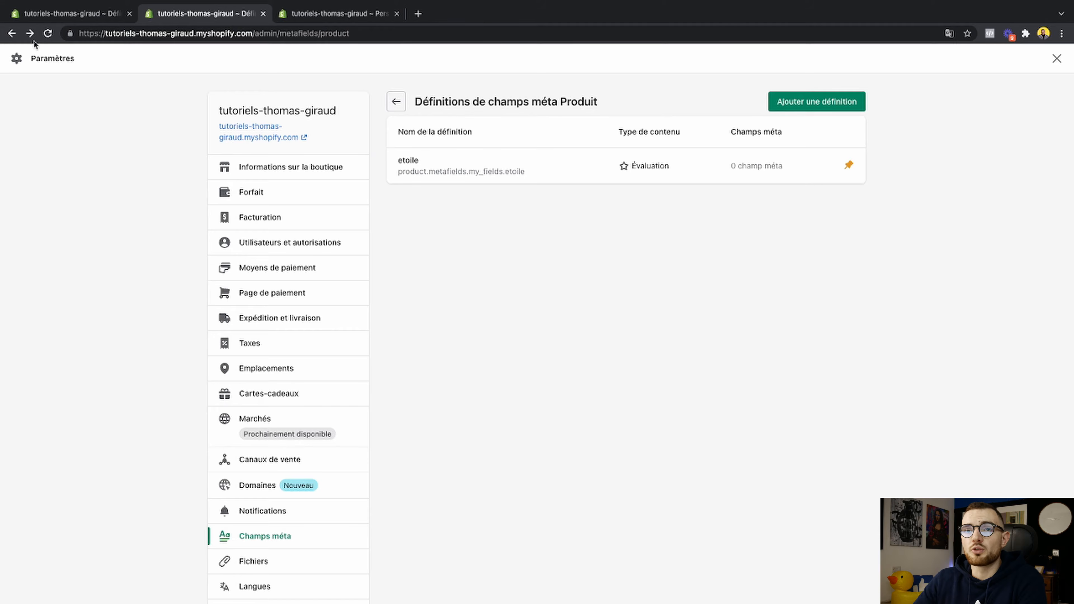
{"action": "left_click", "coordinate": [11, 35]}
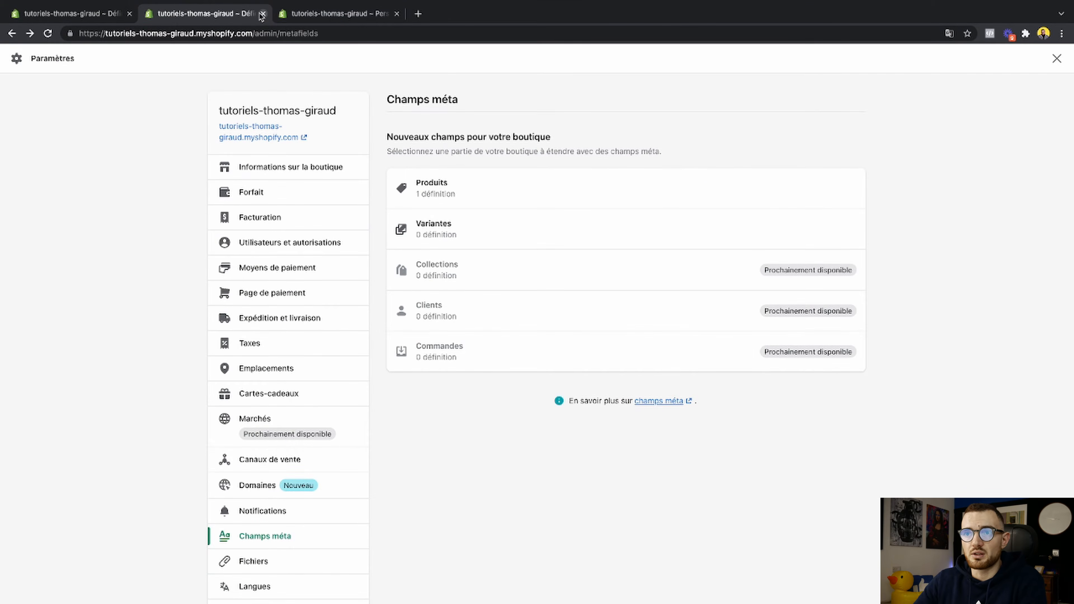
{"action": "left_click", "coordinate": [263, 13]}
Step: Open the store admin from the theme editor in a separate tab and open the product "Bague 4 anneaux"
{"action": "left_click", "coordinate": [218, 14]}
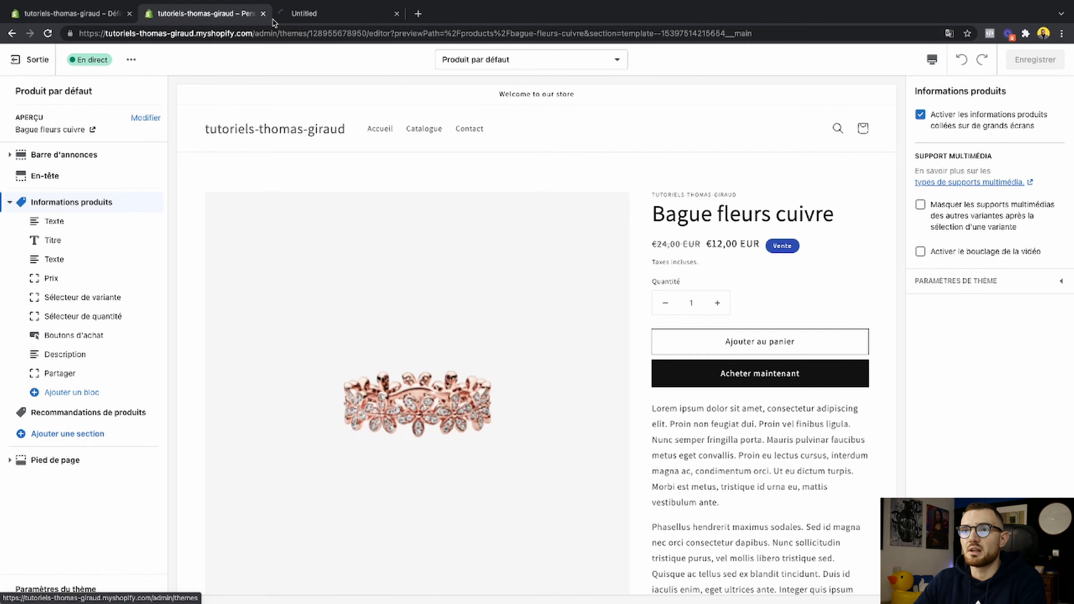
{"action": "left_click", "coordinate": [10, 60]}
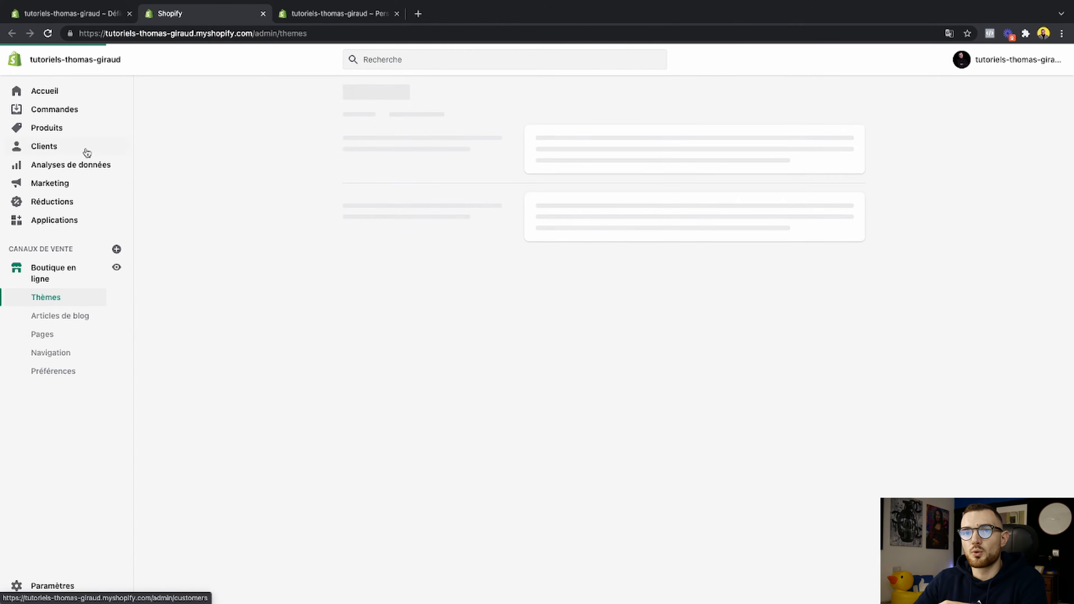
{"action": "left_click", "coordinate": [47, 129]}
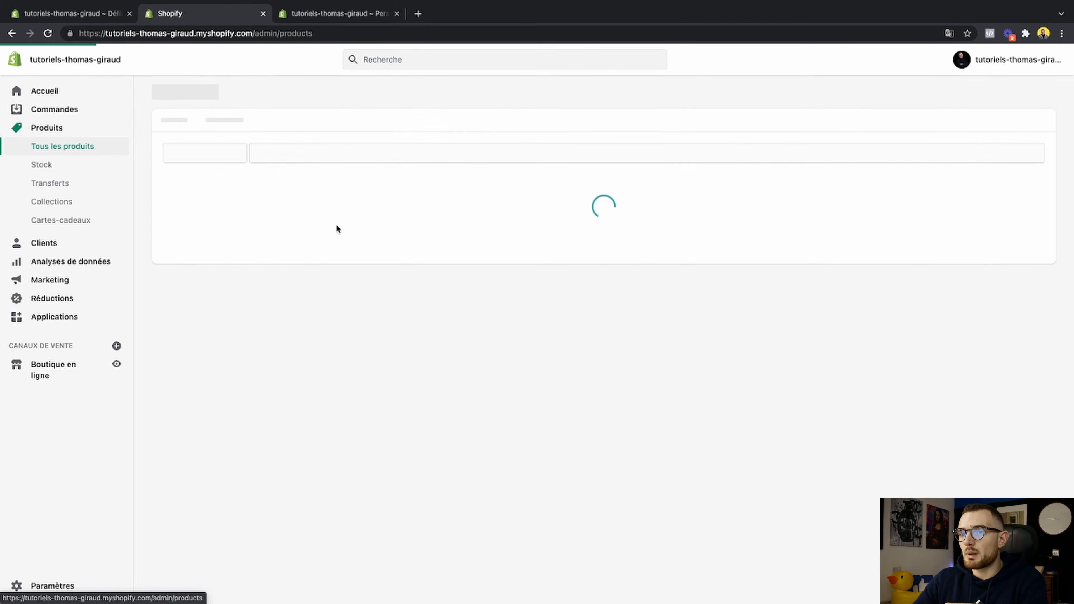
{"action": "left_click", "coordinate": [249, 232]}
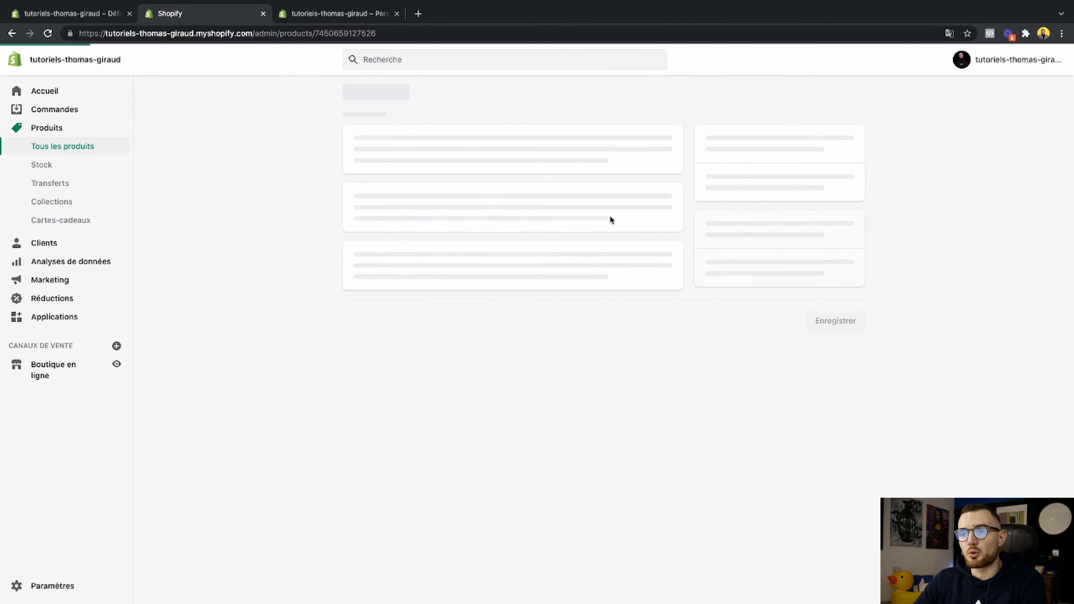
Step: Set the etoile metafield of Bague 4 anneaux to 5 and save the product
{"action": "scroll", "coordinate": [793, 234], "scroll_direction": "down", "scroll_amount": 10}
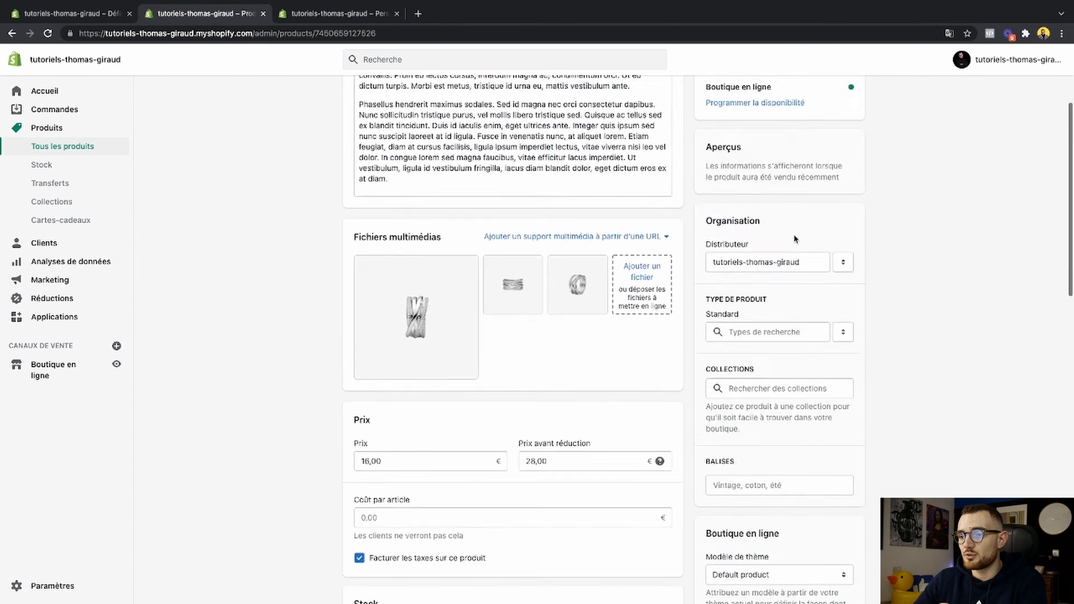
{"action": "scroll", "coordinate": [796, 249], "scroll_direction": "down", "scroll_amount": 6}
{"action": "left_click", "coordinate": [482, 531]}
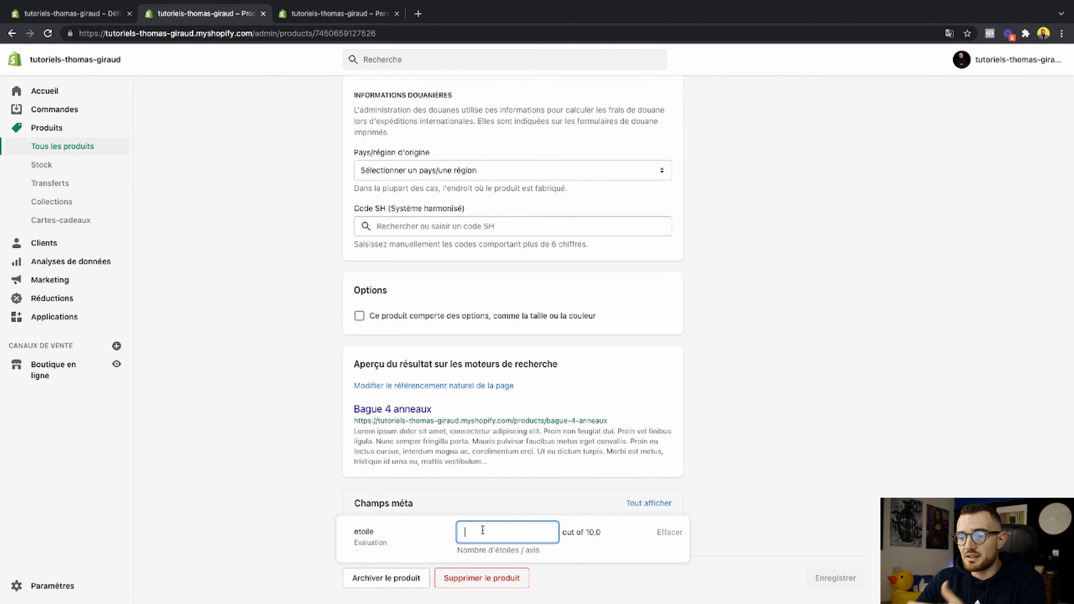
{"action": "type", "text": "5"}
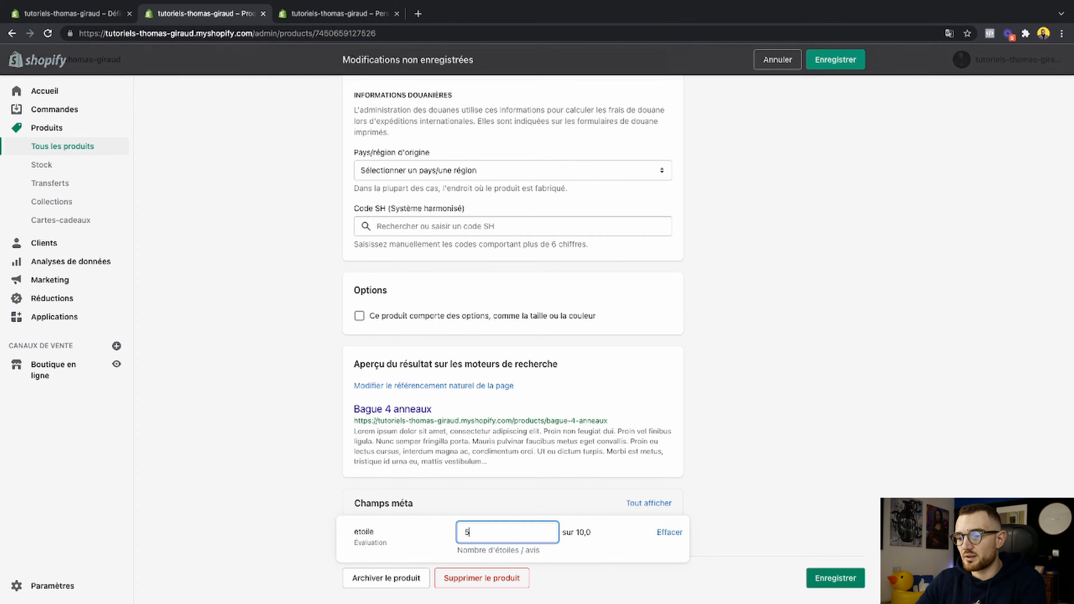
{"action": "left_click", "coordinate": [807, 416]}
{"action": "left_click", "coordinate": [841, 571]}
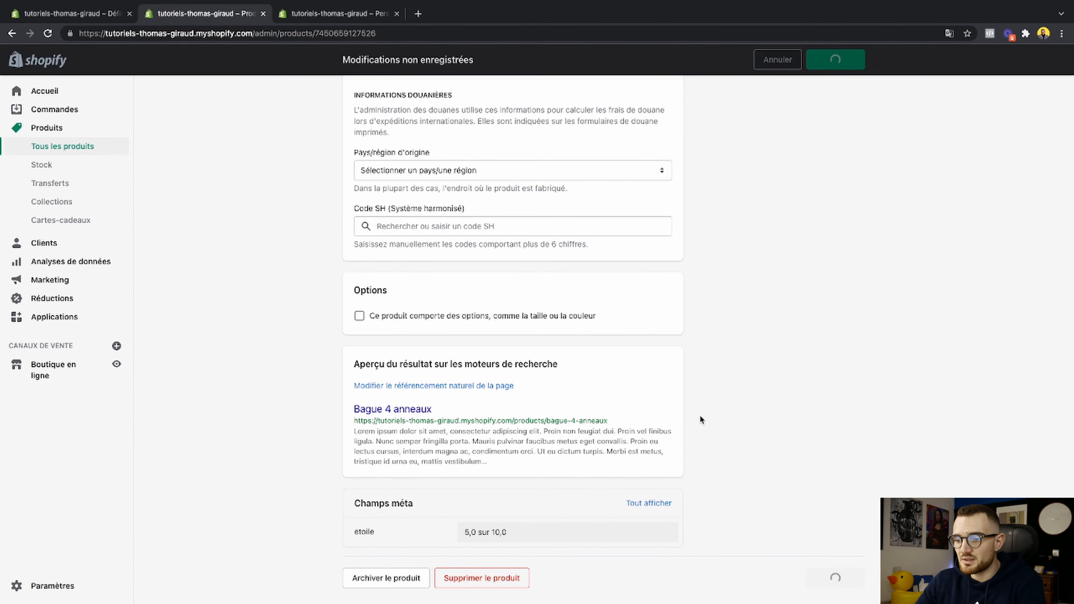
Step: Reload the theme editor's default product template and check that the product was saved
{"action": "left_click", "coordinate": [336, 13]}
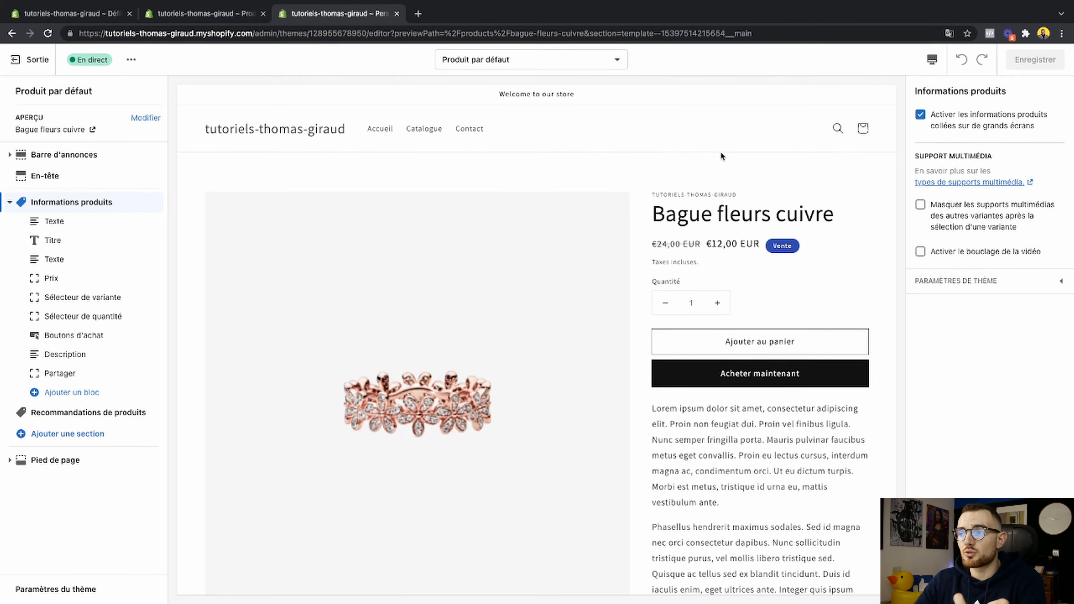
{"action": "key", "text": "ctrl+r"}
{"action": "left_click", "coordinate": [233, 17]}
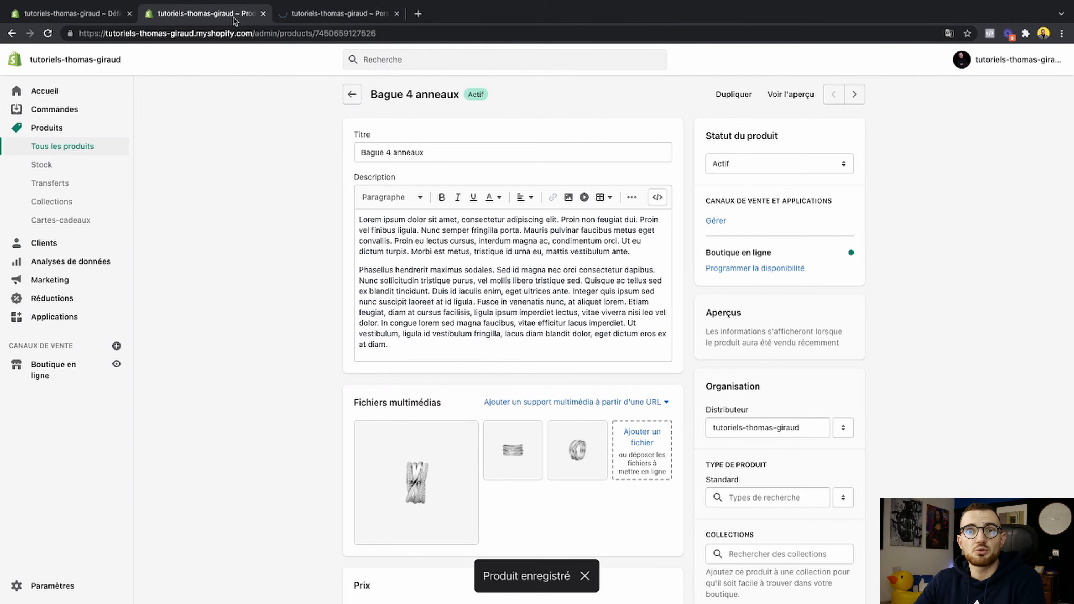
{"action": "left_click", "coordinate": [329, 13]}
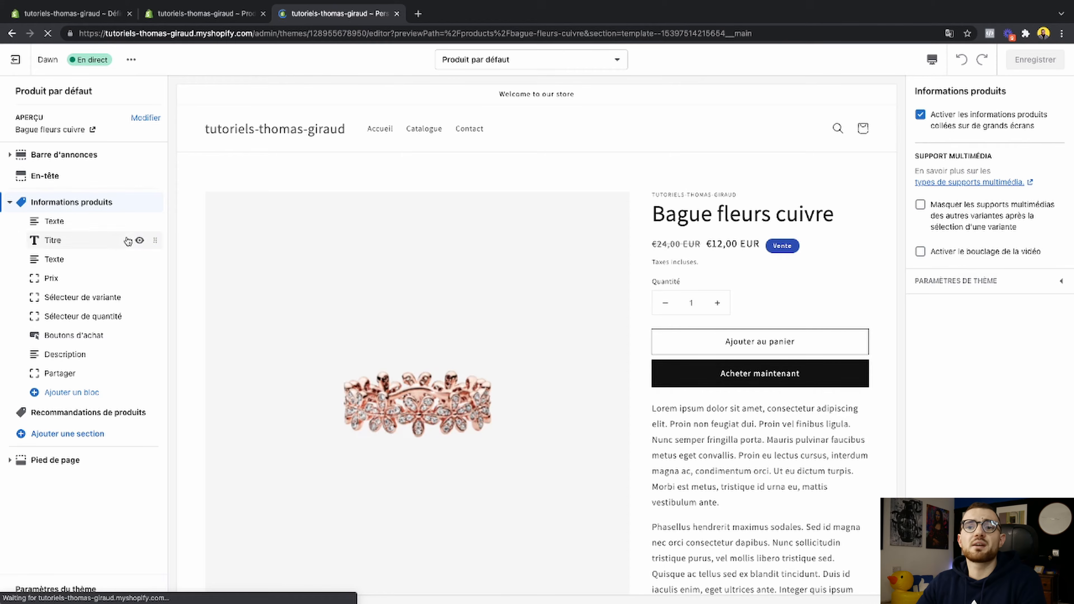
Step: Replace the Distributeur source in the text block above the product title with "Texte statique (en dur)" and save the theme
{"action": "left_click", "coordinate": [59, 221]}
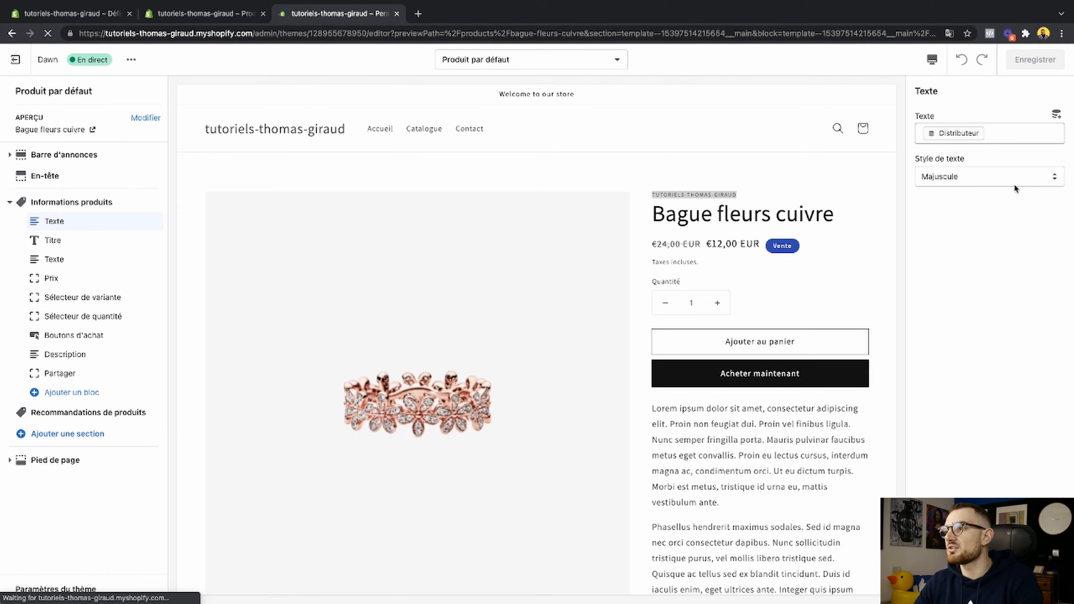
{"action": "left_click", "coordinate": [993, 131]}
{"action": "key", "text": "BackSpace"}
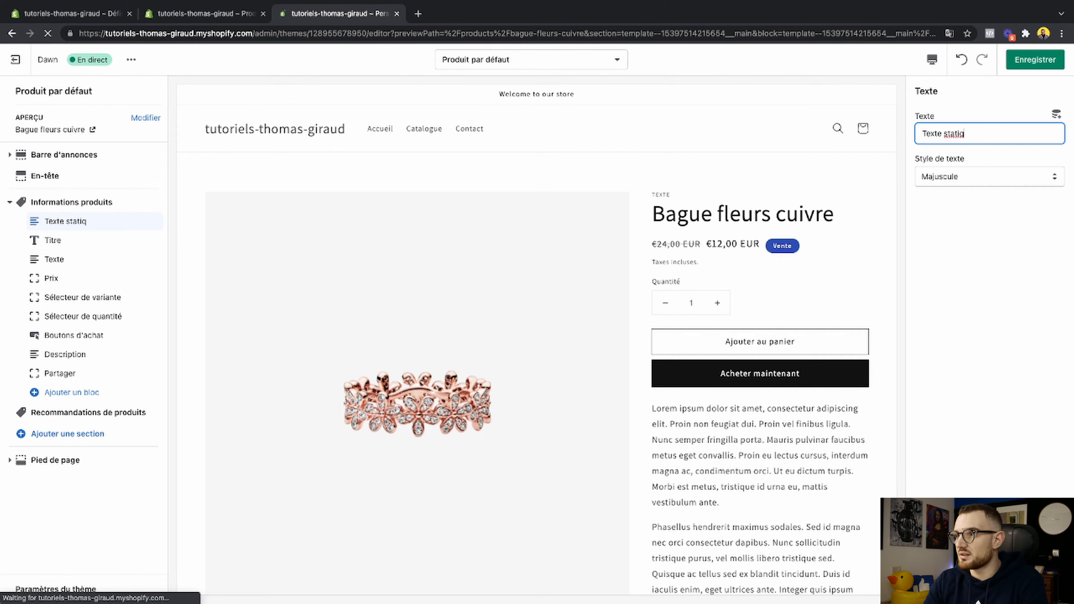
{"action": "type", "text": "(en d"}
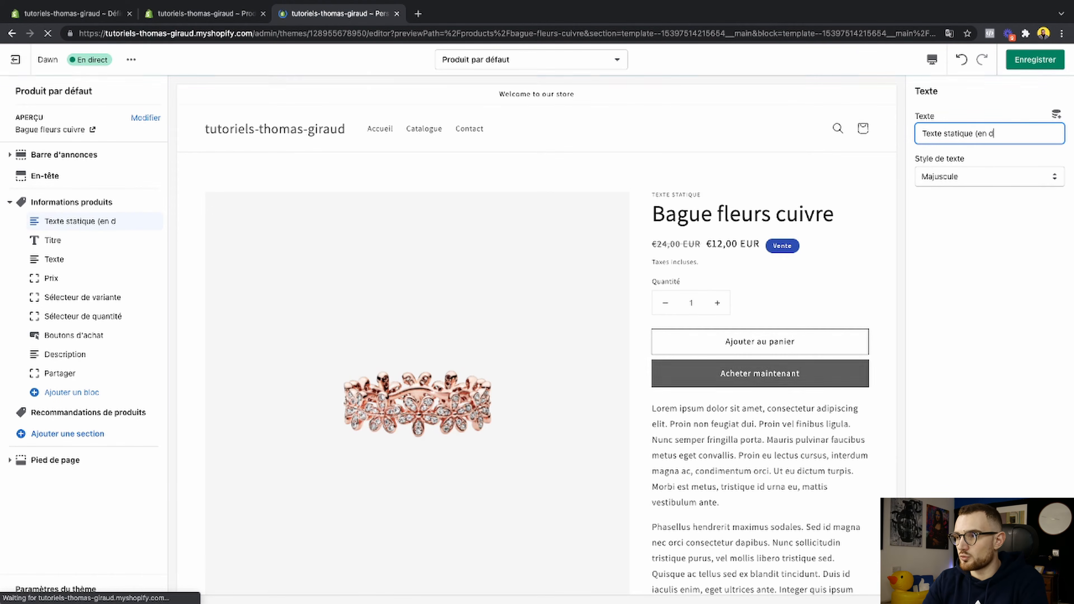
{"action": "type", "text": "ur)"}
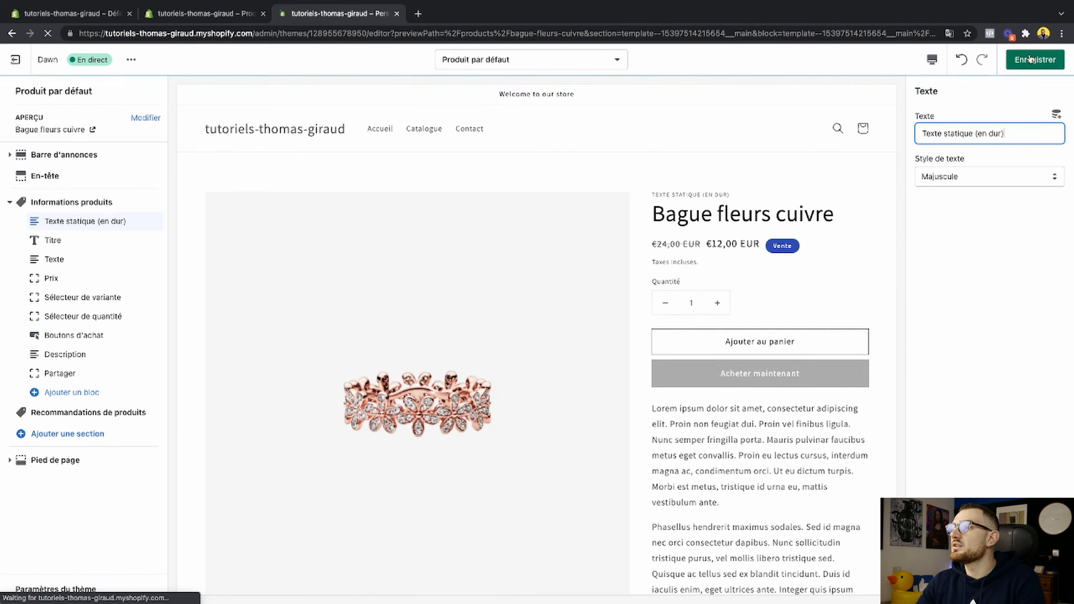
{"action": "left_click", "coordinate": [1035, 59]}
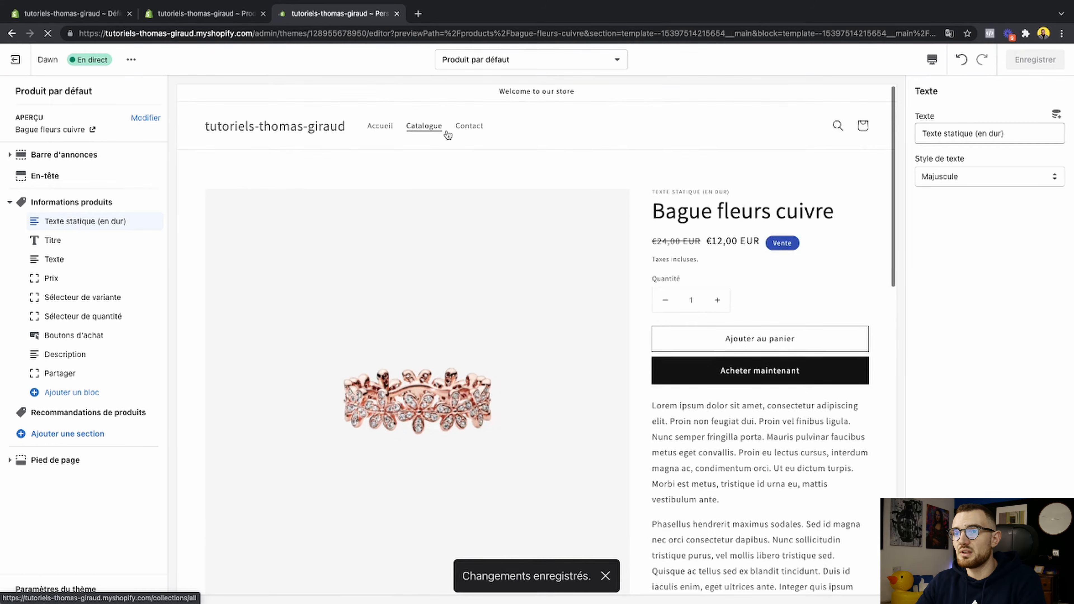
Step: Open the storefront catalogue in a new tab and check the text above the title on the Bague 4 anneaux page
{"action": "left_click", "coordinate": [423, 128]}
{"action": "left_click", "coordinate": [455, 10]}
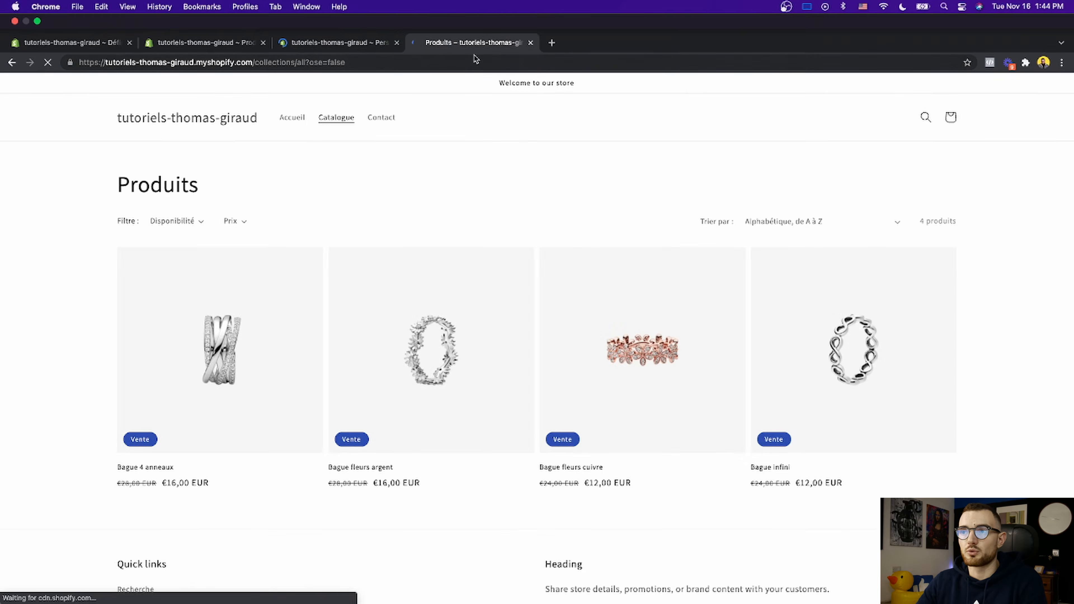
{"action": "left_click", "coordinate": [287, 379]}
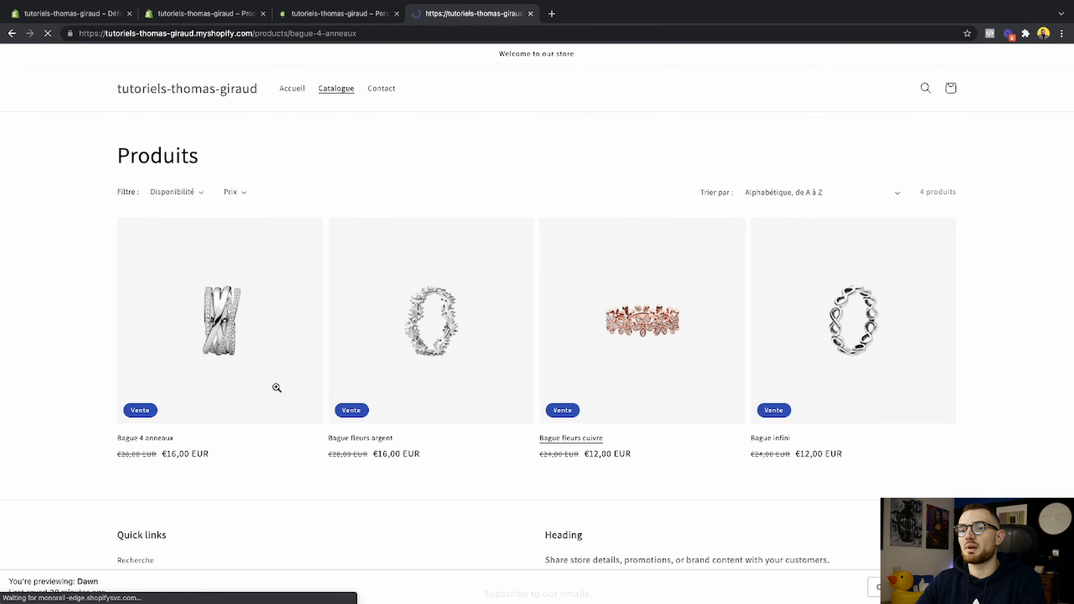
{"action": "left_click_drag", "start_coordinate": [689, 156], "coordinate": [758, 153]}
{"action": "left_click", "coordinate": [498, 105]}
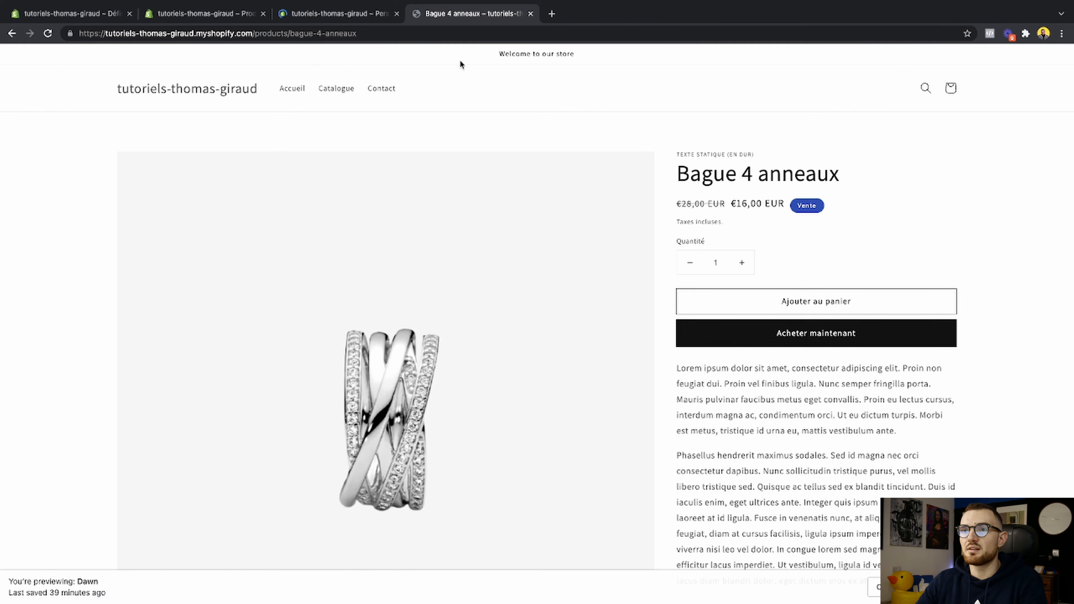
Step: Insert the etoile metafield as a dynamic source in the theme editor's "Texte statique (en dur)" block
{"action": "left_click", "coordinate": [355, 14]}
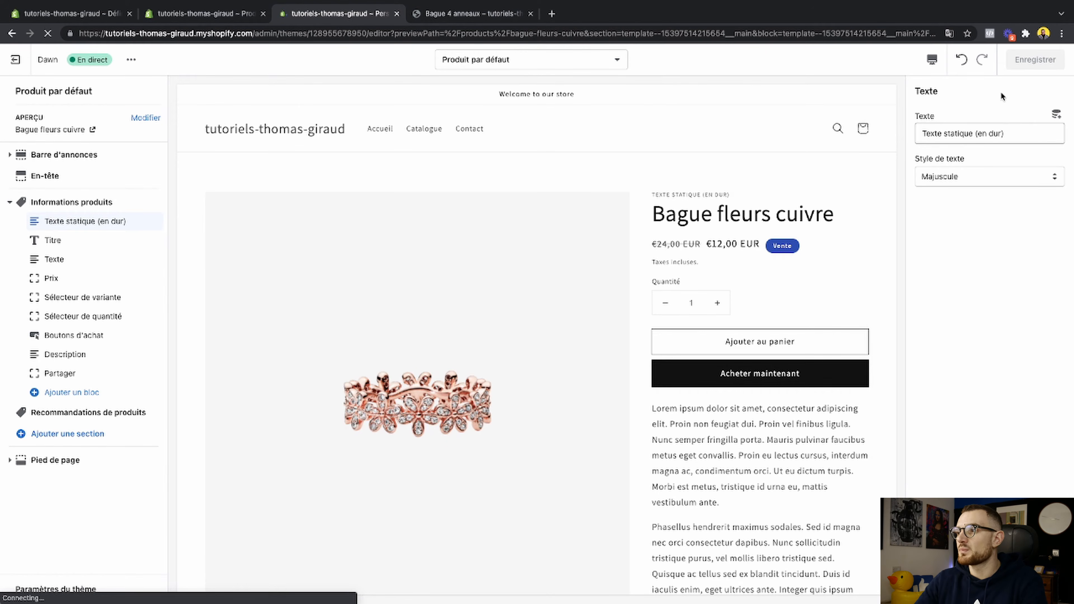
{"action": "left_click", "coordinate": [1056, 114]}
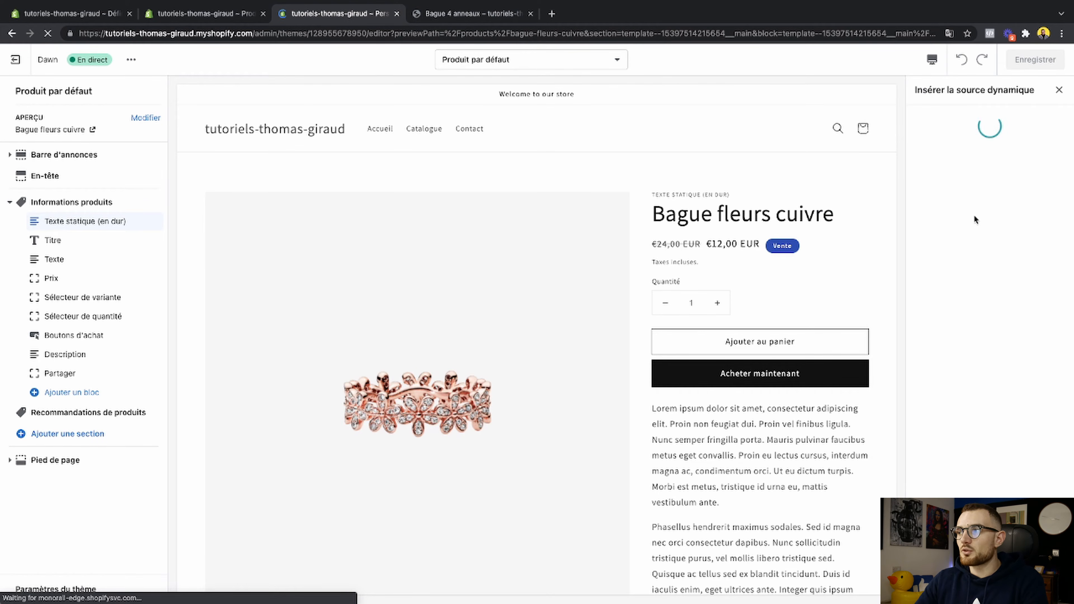
{"action": "left_click", "coordinate": [962, 192]}
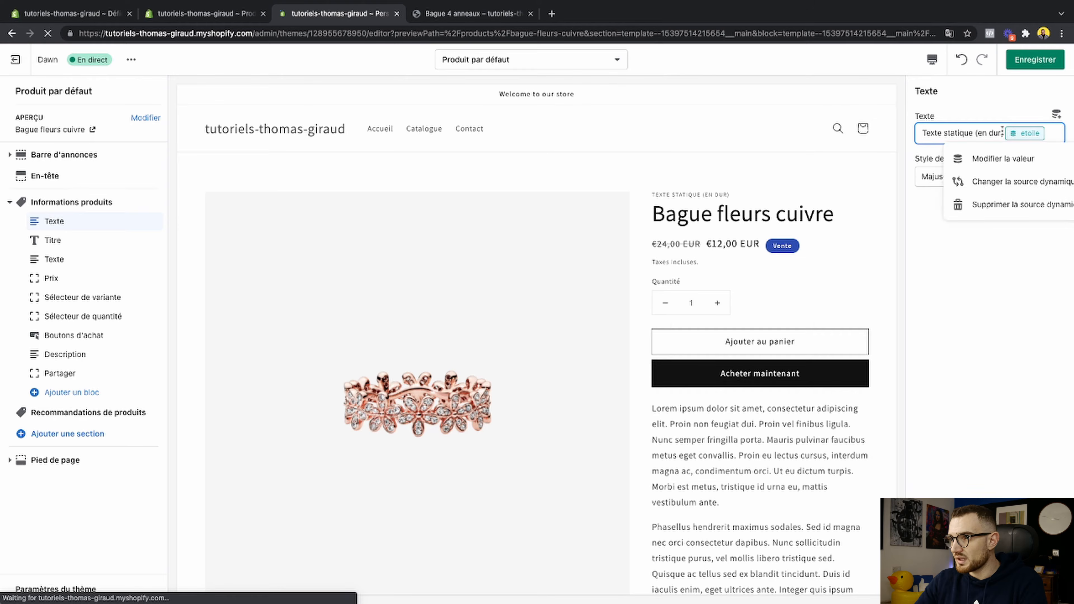
Step: Delete the static text before the etoile source in the text block above the product title and save the theme
{"action": "key", "text": "super+shift+Left"}
{"action": "key", "text": "BackSpace"}
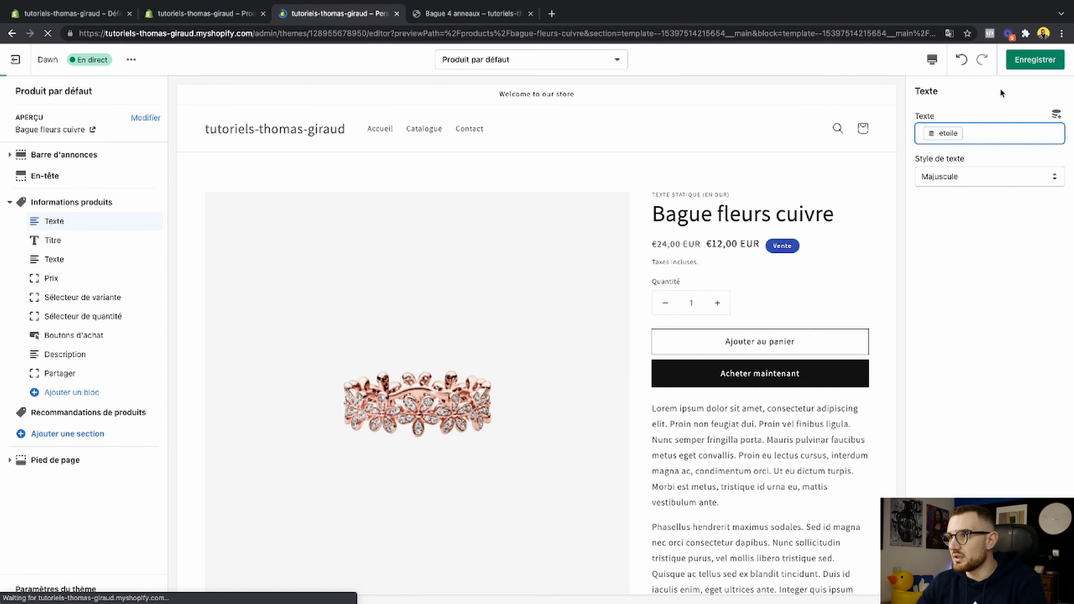
{"action": "left_click", "coordinate": [1034, 59]}
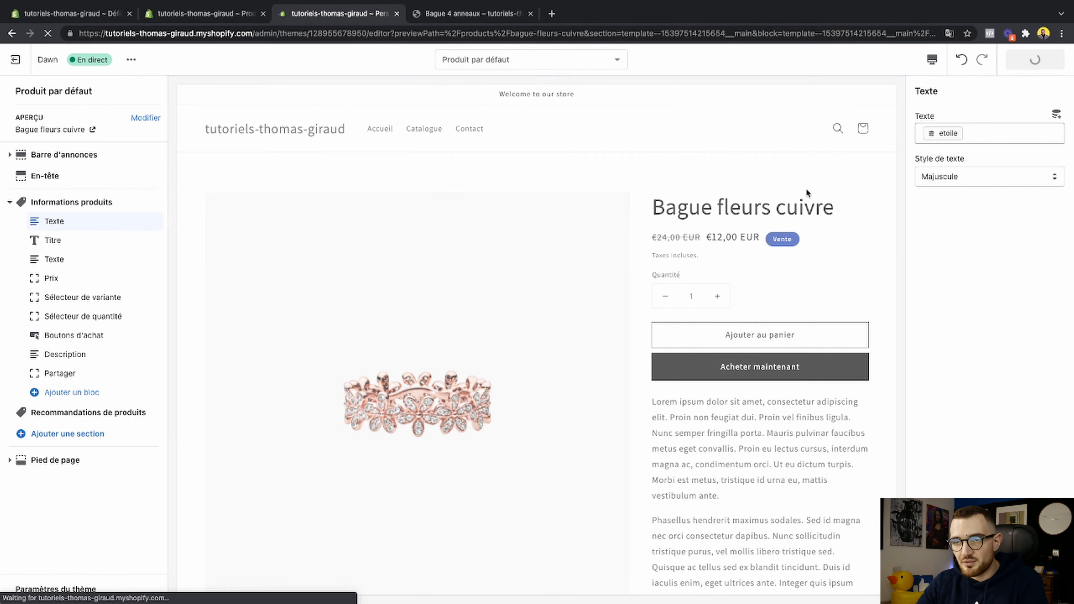
Step: Reload the Bague 4 anneaux storefront page and check the text above the product title
{"action": "left_click", "coordinate": [188, 13]}
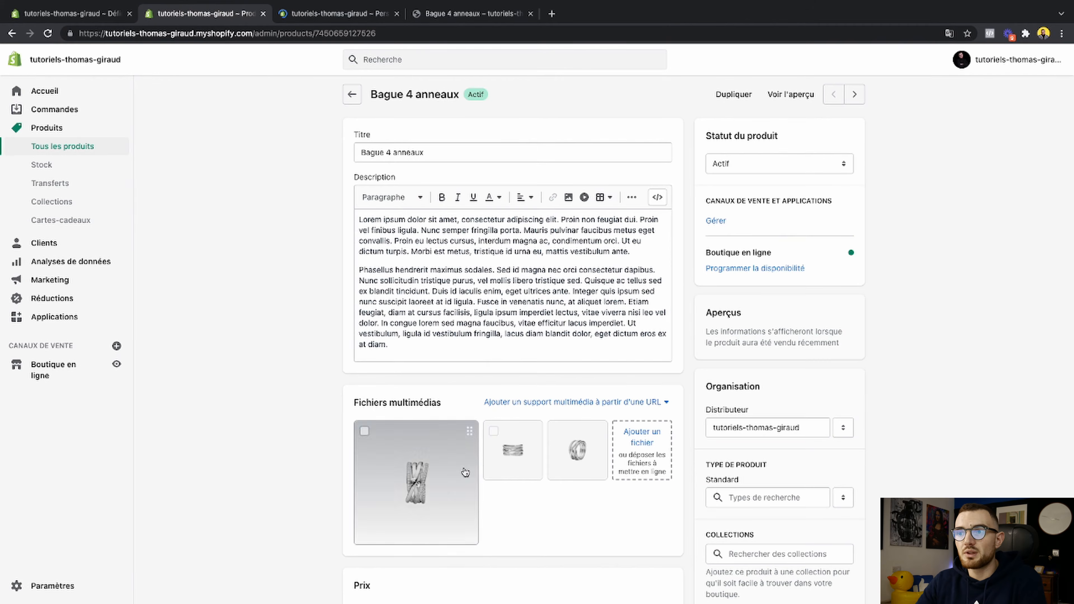
{"action": "left_click", "coordinate": [452, 14]}
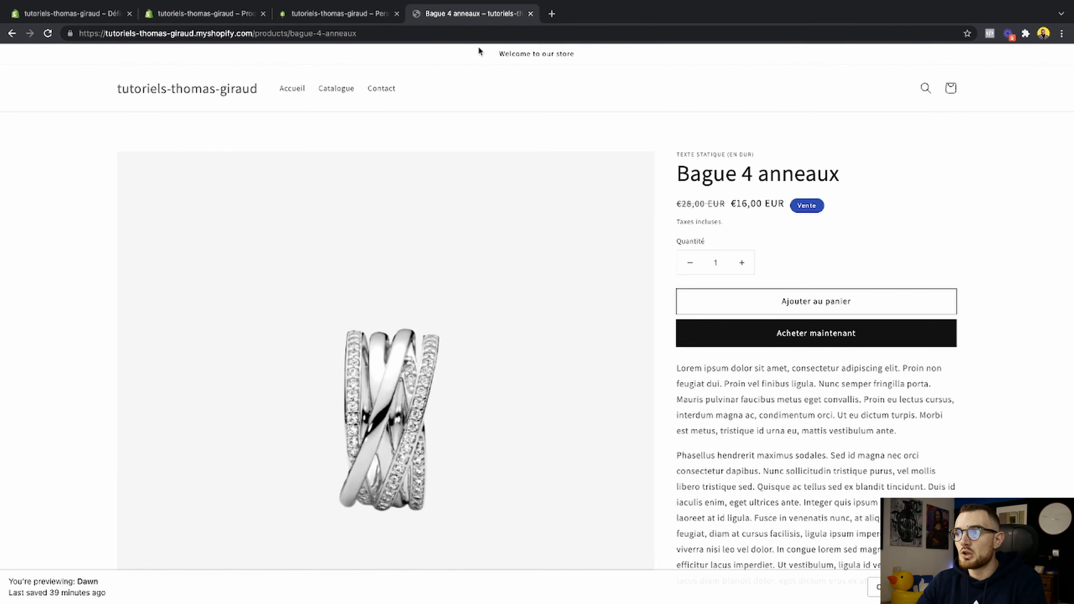
{"action": "key", "text": "super+r"}
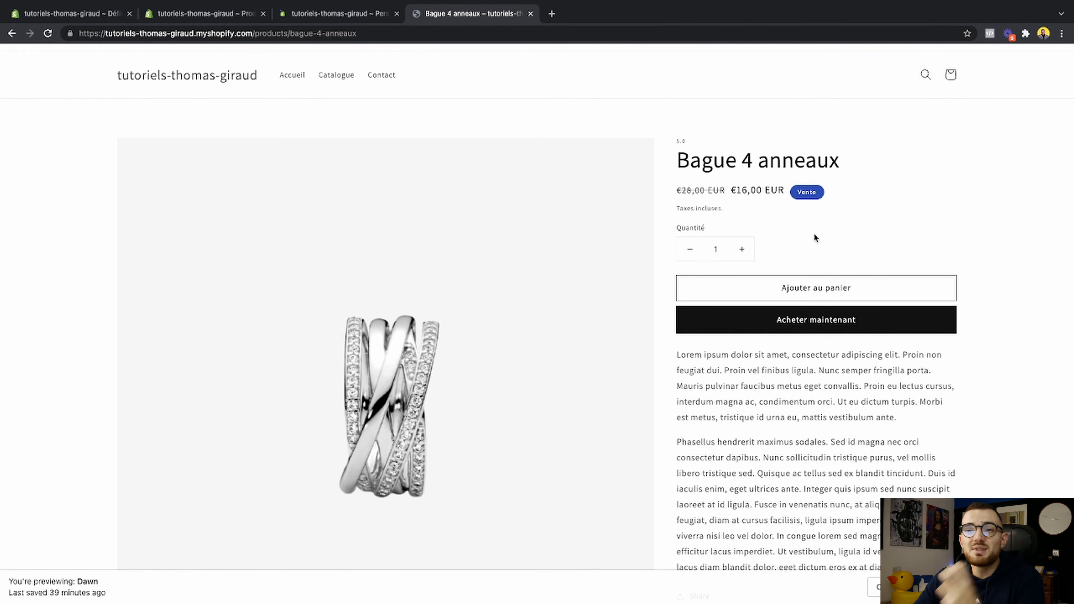
Step: Remove the product subtitle dynamic source from the text block below the product title in the theme editor
{"action": "left_click", "coordinate": [333, 10]}
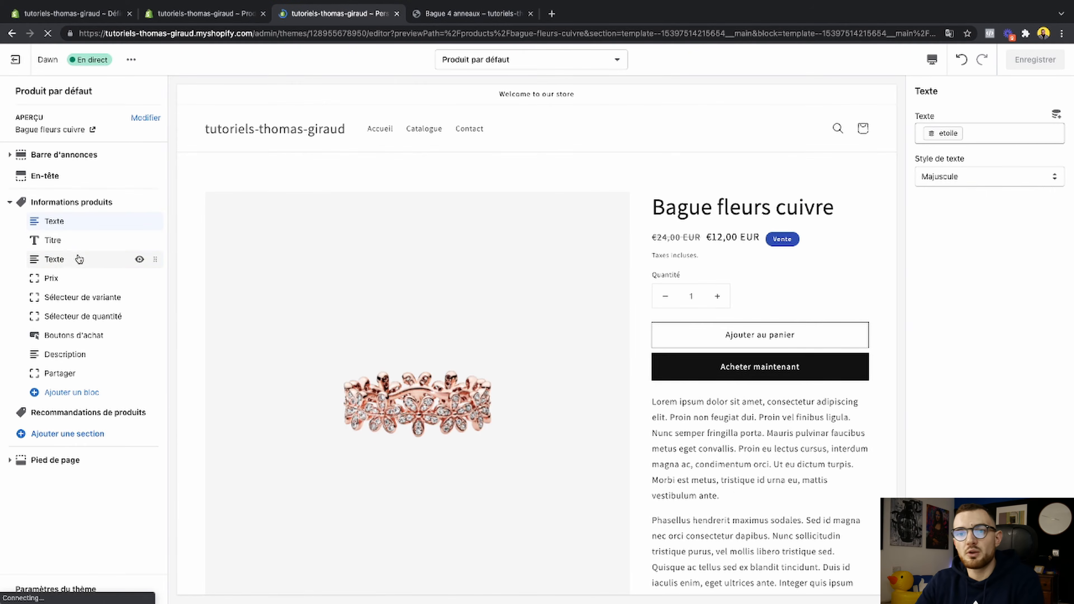
{"action": "left_click", "coordinate": [70, 260]}
{"action": "mouse_move", "coordinate": [154, 259]}
{"action": "left_mouse_down"}
{"action": "mouse_move", "coordinate": [153, 238]}
{"action": "mouse_move", "coordinate": [150, 259]}
{"action": "left_mouse_up"}
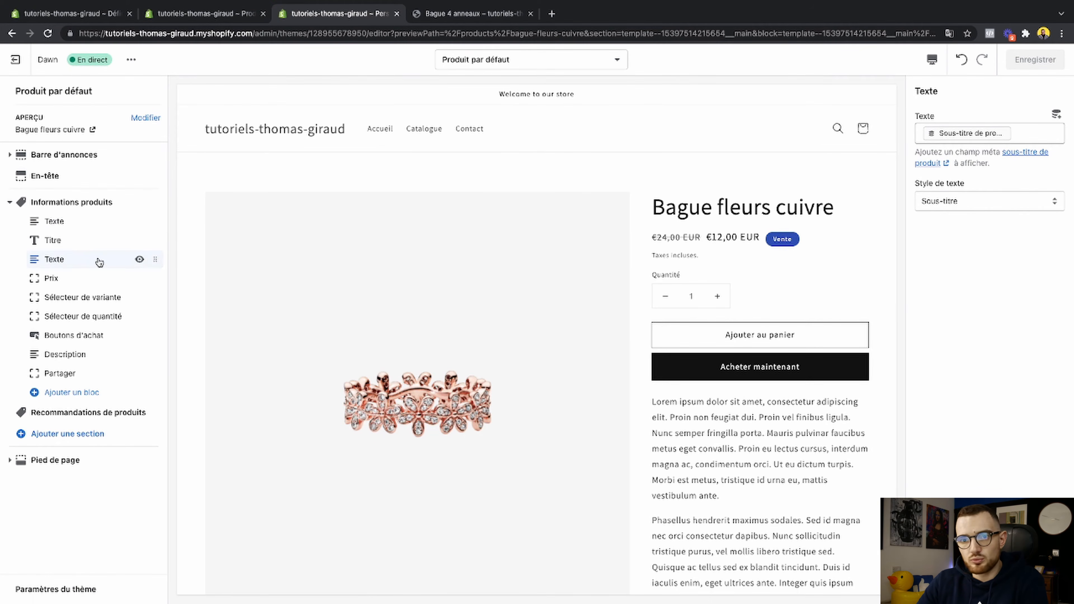
{"action": "left_click", "coordinate": [983, 134]}
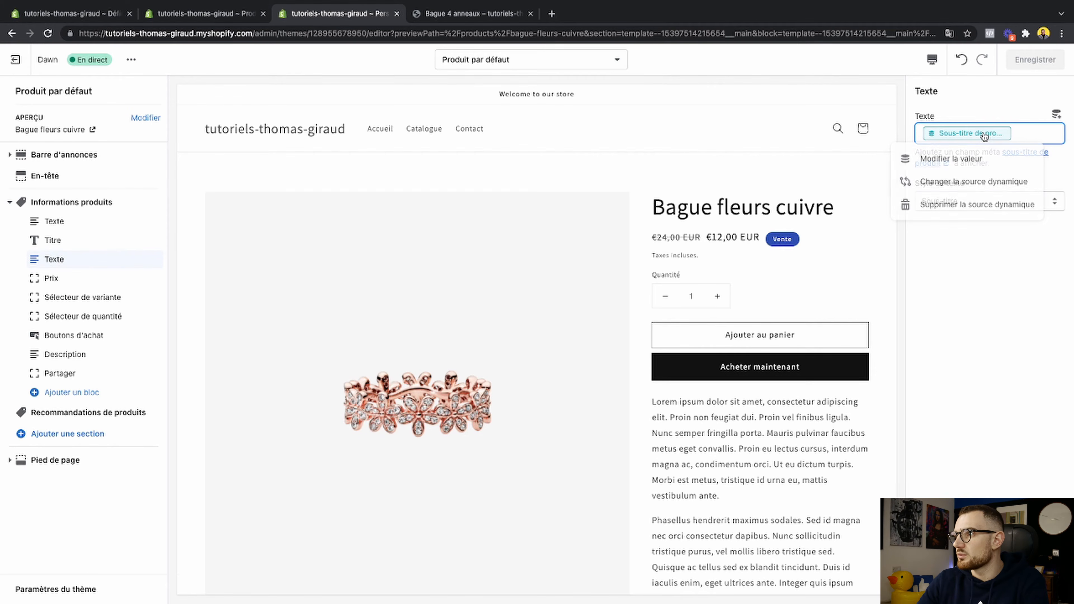
{"action": "left_click", "coordinate": [1026, 133]}
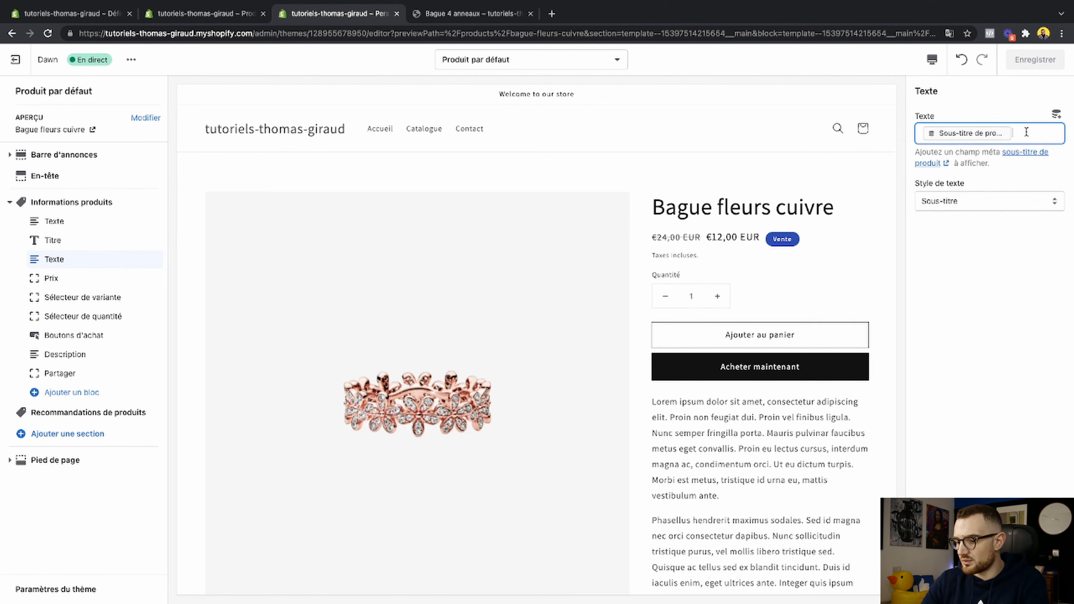
{"action": "key", "text": "BackSpace"}
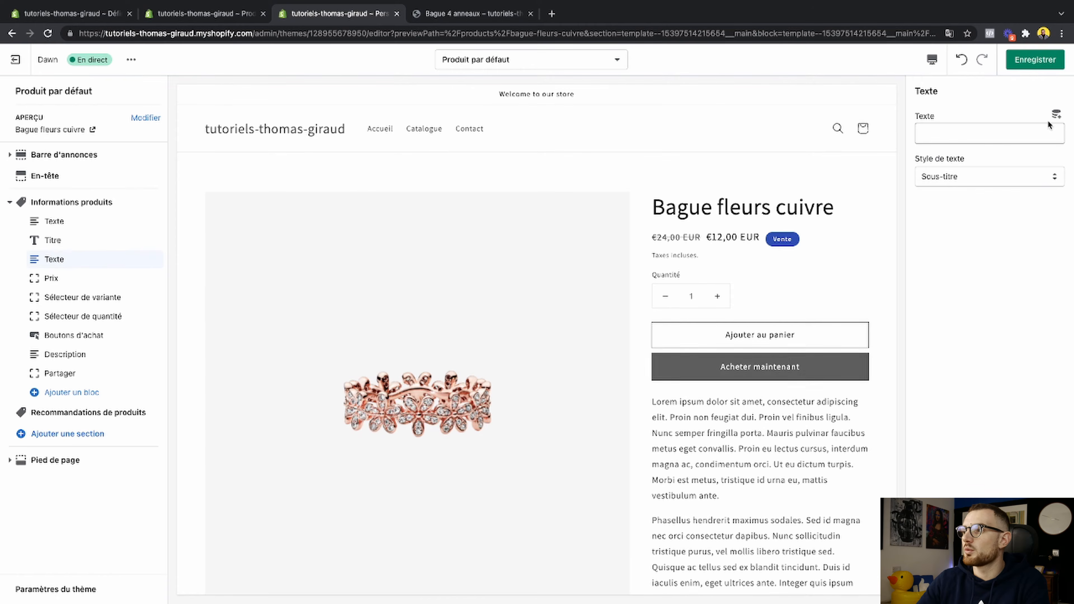
Step: From the block's dynamic sources, start a new product metafield definition named "Bénéfice"
{"action": "left_click", "coordinate": [1056, 113]}
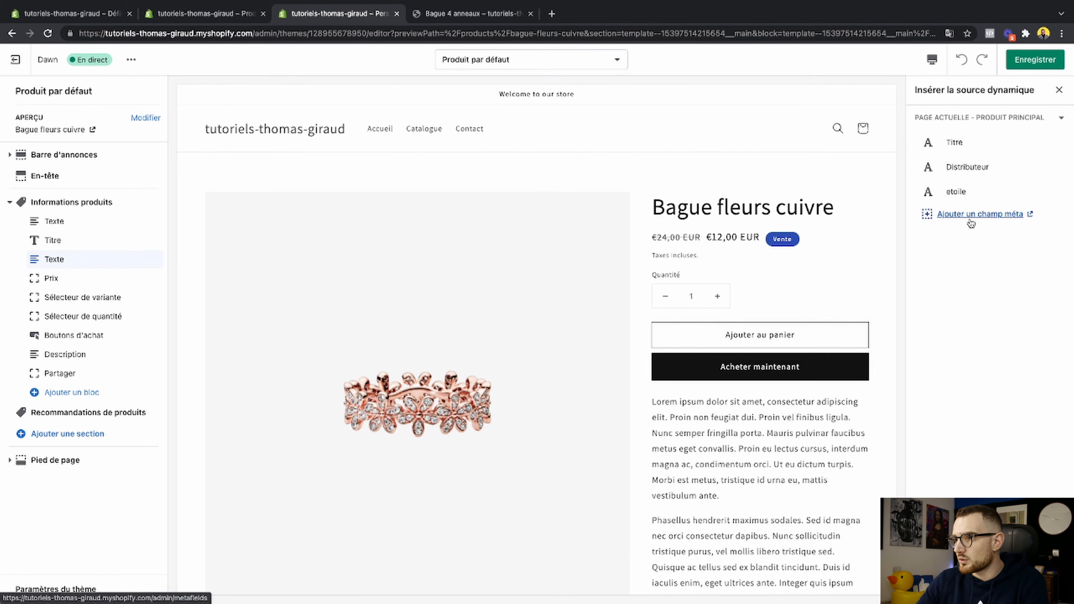
{"action": "left_click", "coordinate": [968, 216]}
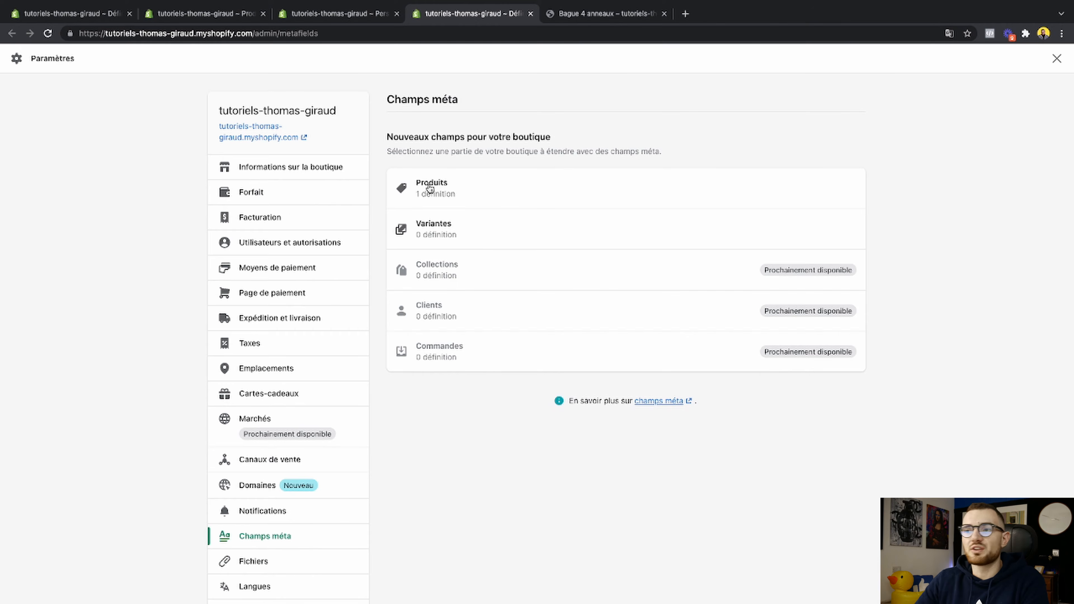
{"action": "left_click", "coordinate": [430, 188]}
{"action": "left_click", "coordinate": [815, 101]}
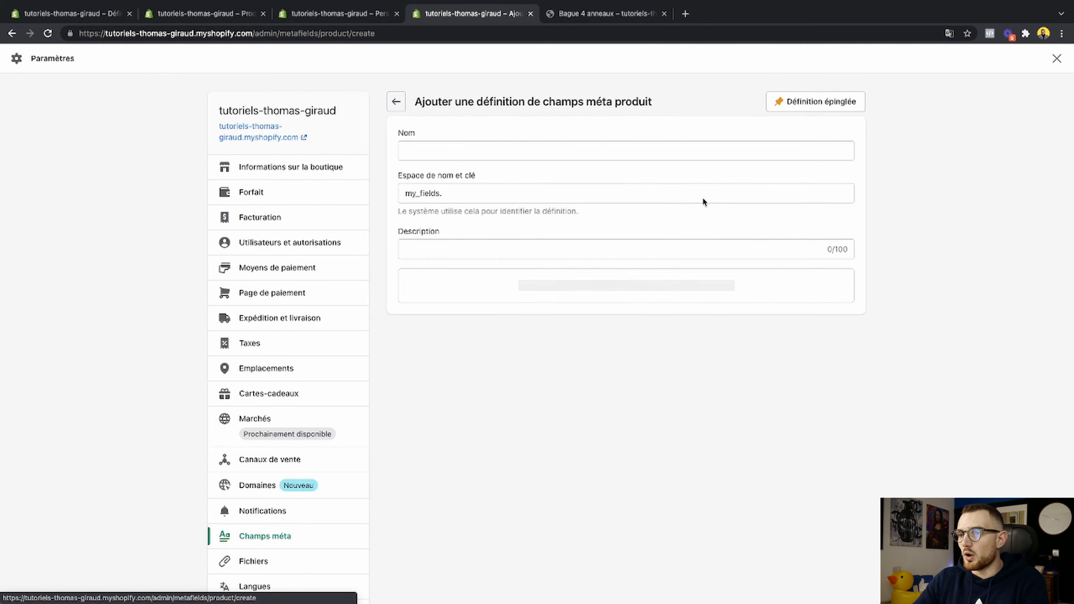
{"action": "left_click", "coordinate": [547, 152]}
{"action": "type", "text": "Be2ne2fice"}
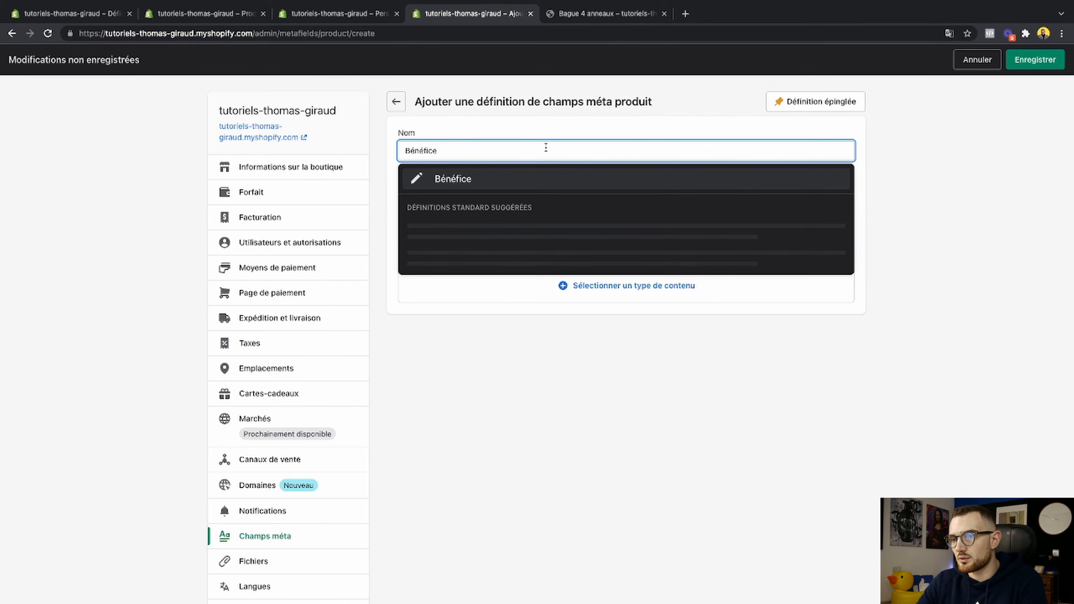
{"action": "left_click", "coordinate": [480, 181]}
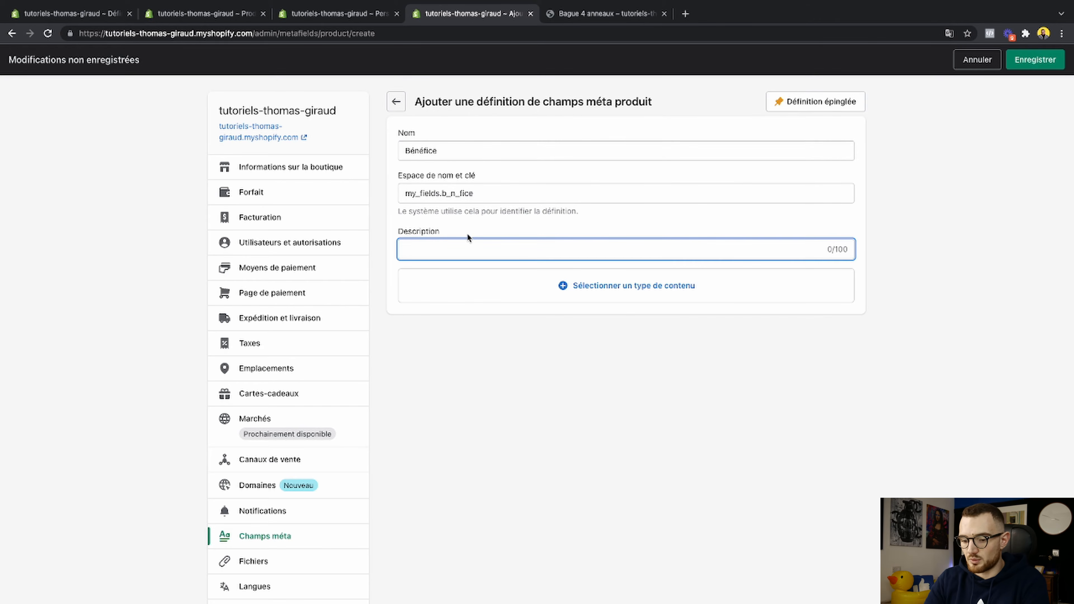
Step: Describe the metafield as "Benef", set its content type to Texte with a single line of text, and save the definition
{"action": "left_click", "coordinate": [595, 295]}
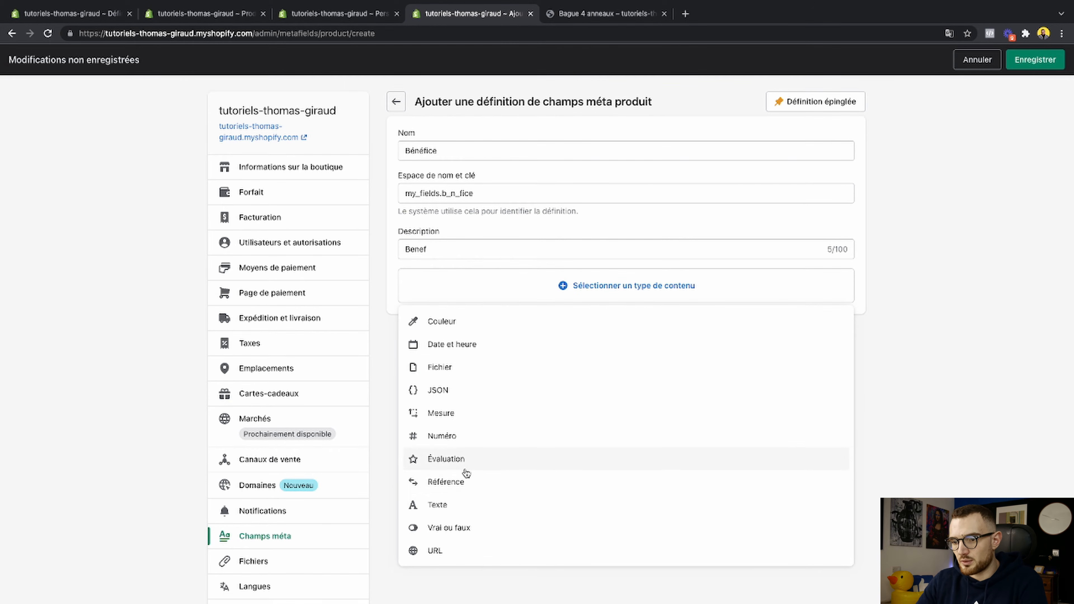
{"action": "left_click", "coordinate": [463, 504]}
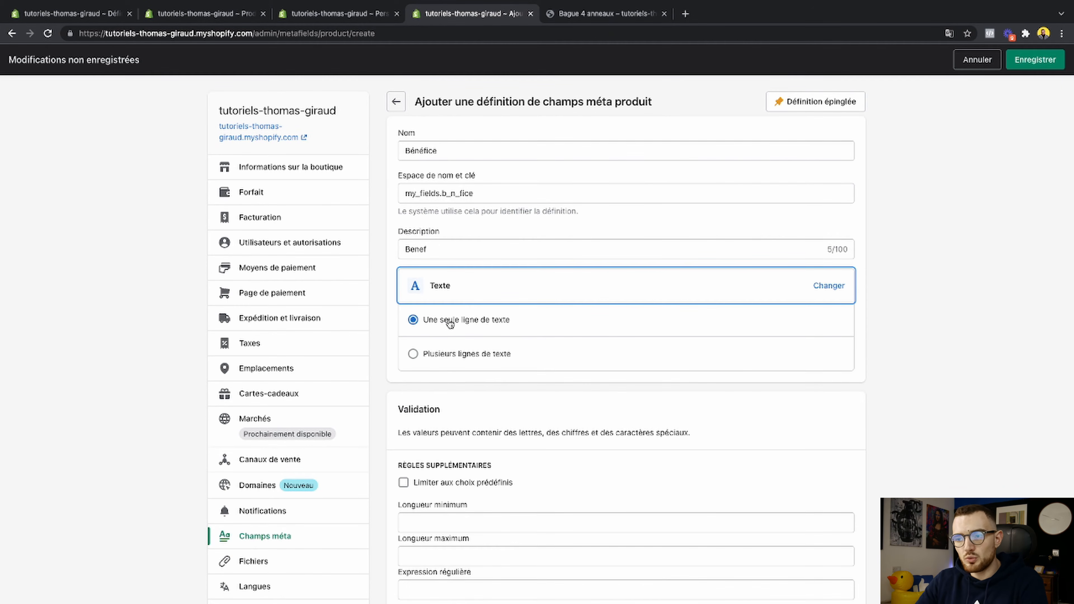
{"action": "scroll", "coordinate": [486, 440], "scroll_direction": "down", "scroll_amount": 2}
{"action": "scroll", "coordinate": [757, 266], "scroll_direction": "up", "scroll_amount": 2}
{"action": "left_click", "coordinate": [1035, 59]}
Step: Close the metafield settings tab and reload the Bague 4 anneaux product in the admin
{"action": "key", "text": "super+w"}
{"action": "left_click", "coordinate": [200, 39]}
{"action": "key", "text": "super+r"}
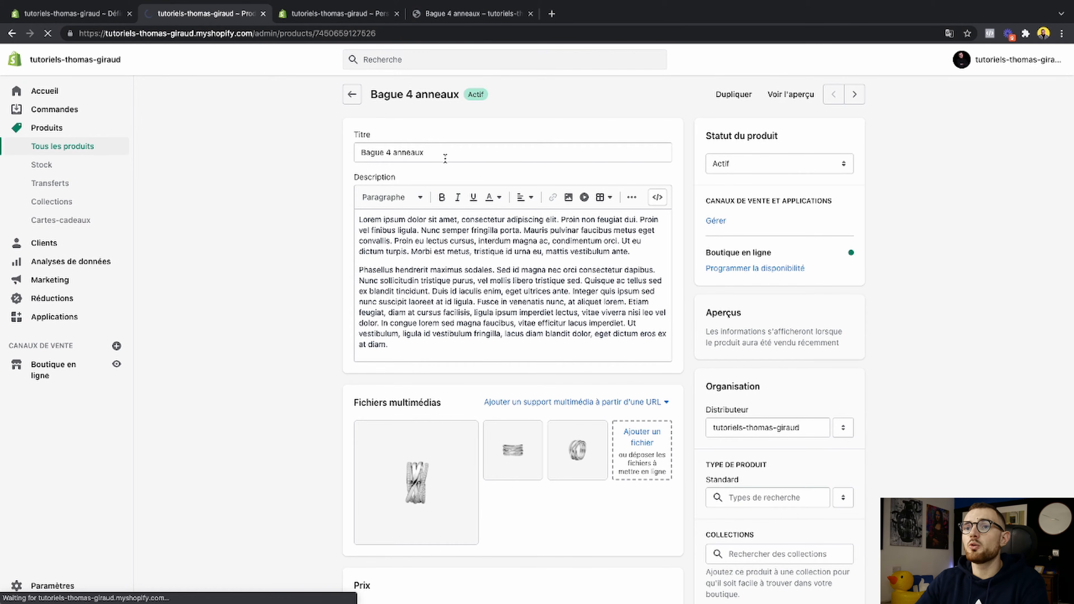
Step: Fill in the product's Bénéfice metafield with "Super produit oklm pète sa m****" and save the product
{"action": "scroll", "coordinate": [705, 224], "scroll_direction": "down", "scroll_amount": 15}
{"action": "scroll", "coordinate": [705, 224], "scroll_direction": "down", "scroll_amount": 1}
{"action": "scroll", "coordinate": [448, 470], "scroll_direction": "down", "scroll_amount": 3}
{"action": "left_click", "coordinate": [482, 501]}
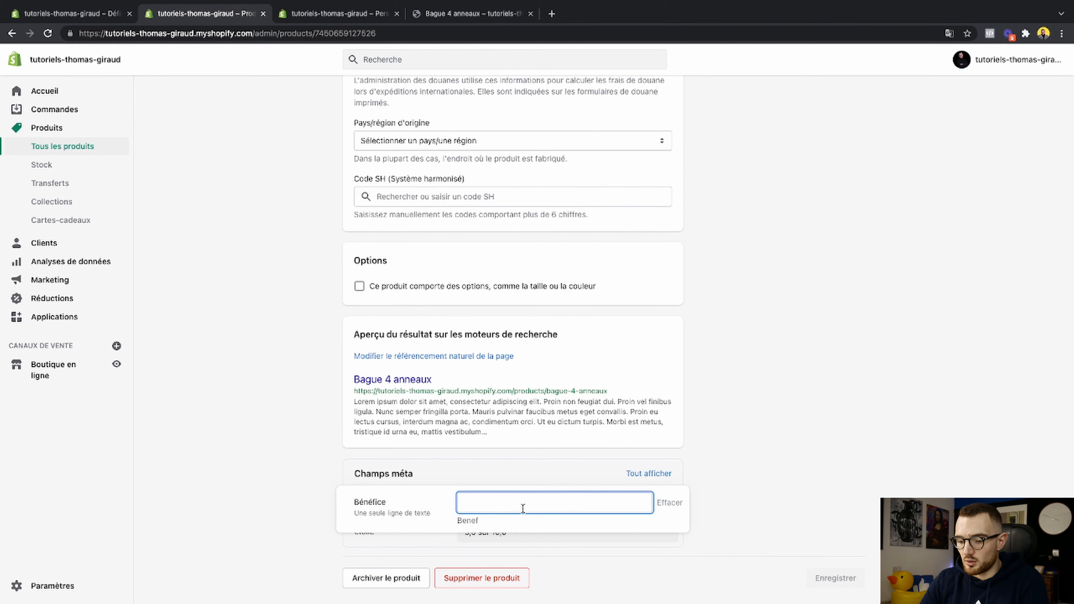
{"action": "type", "text": "Super prod"}
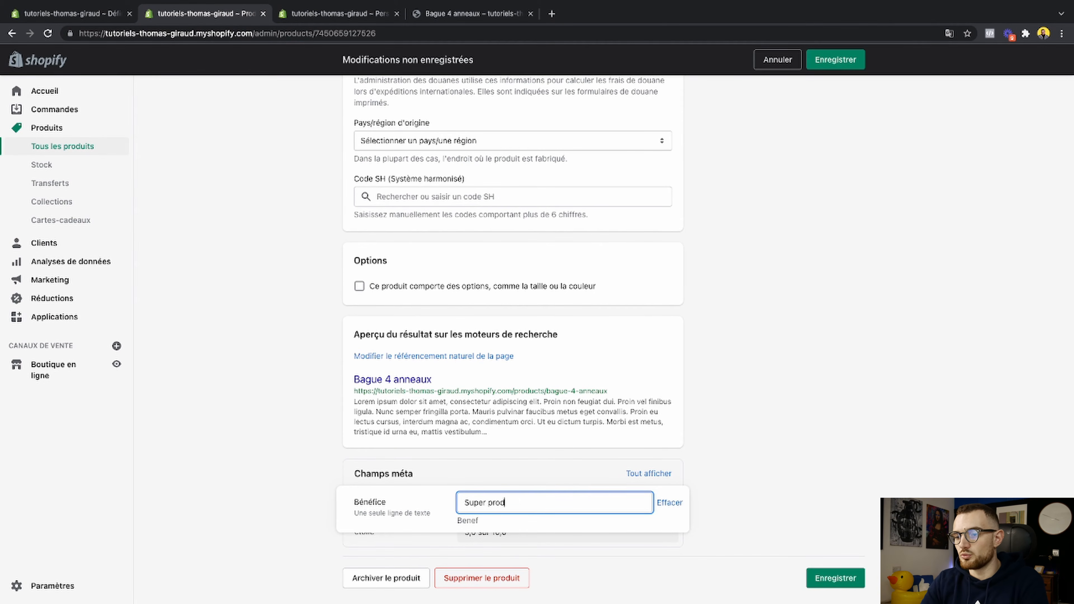
{"action": "type", "text": "uit oklm pe"}
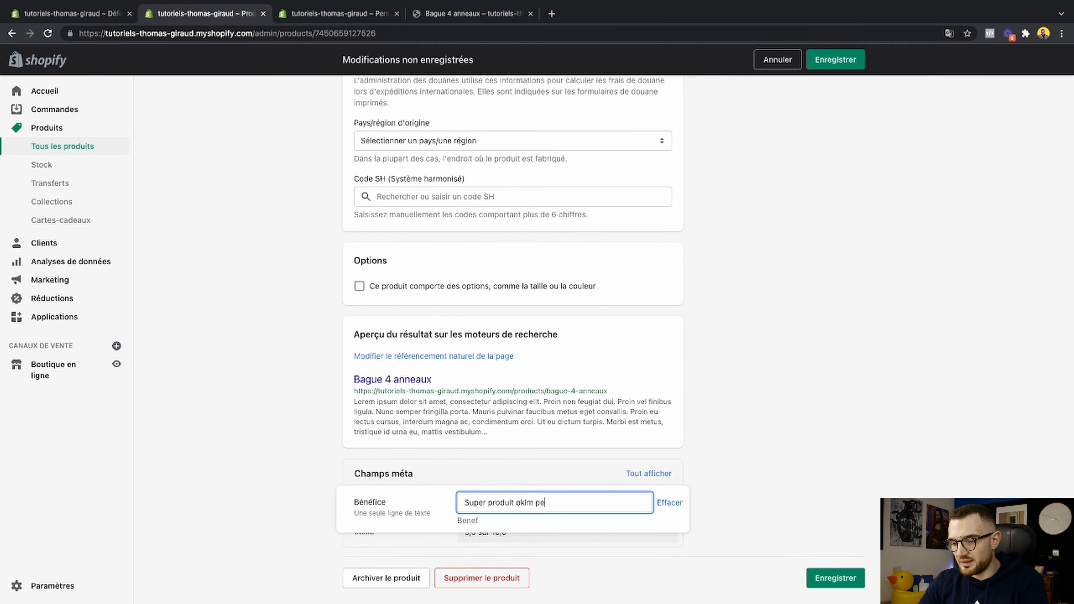
{"action": "type", "text": "2t"}
{"action": "key", "text": "BackSpace"}
{"action": "type", "text": "ète sa m****"}
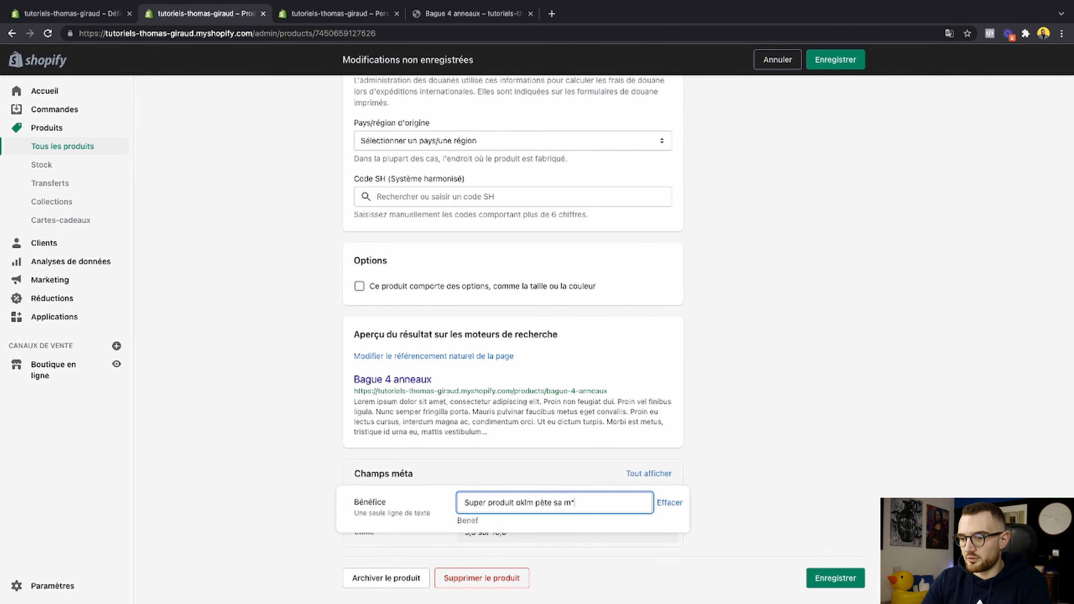
{"action": "left_click", "coordinate": [844, 579]}
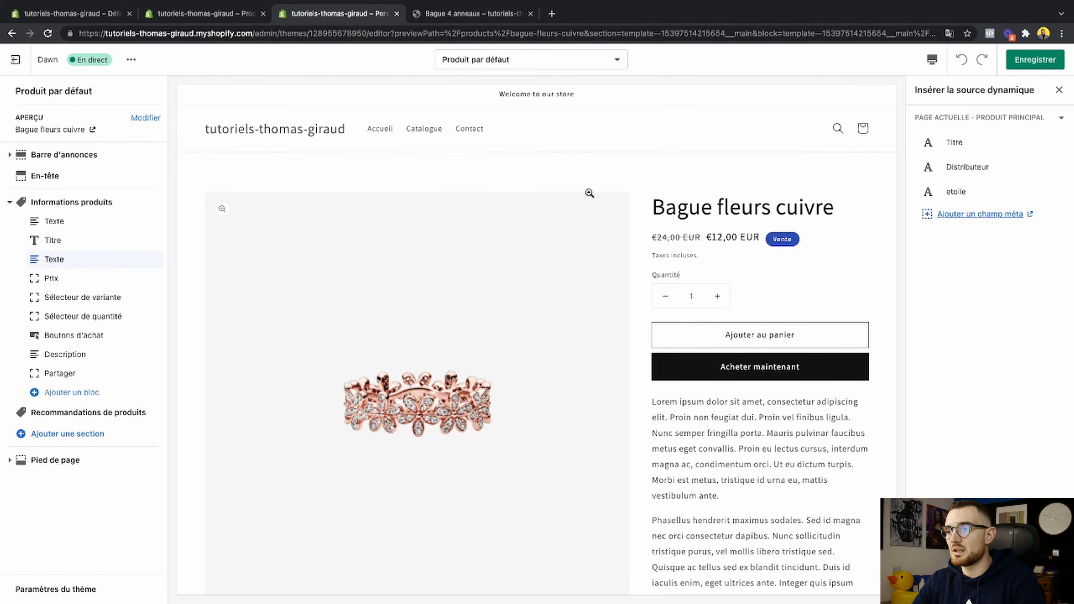
Step: Return to the theme editor and save the theme with the emptied text block before reloading it
{"action": "key", "text": "super+r"}
{"action": "left_click", "coordinate": [520, 222]}
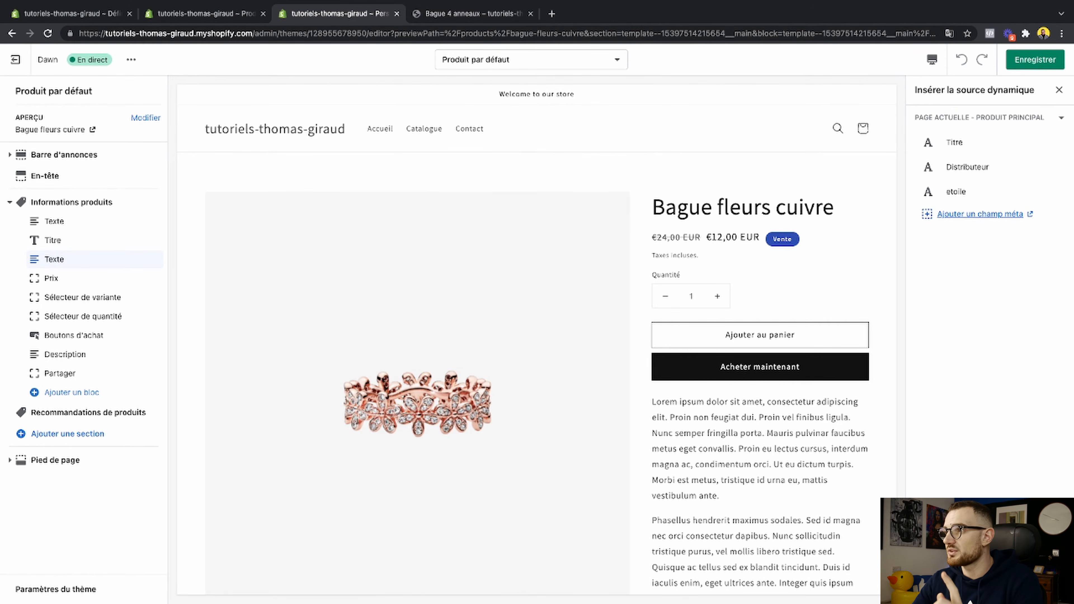
{"action": "left_click", "coordinate": [1032, 61]}
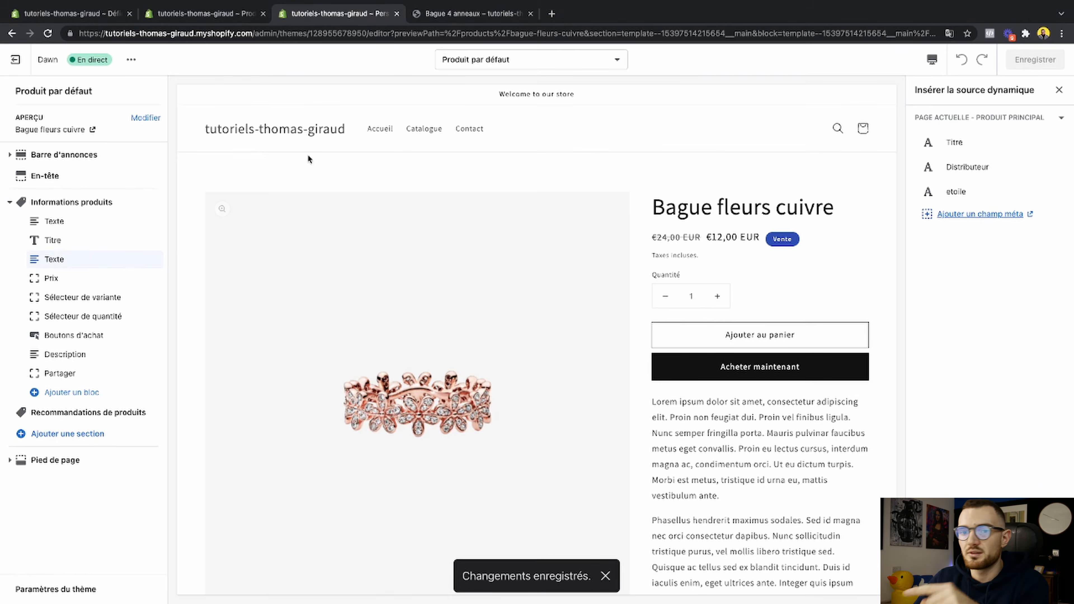
Step: Insert the Bénéfice metafield as the dynamic source of the text block below the product title and save the theme
{"action": "left_click", "coordinate": [61, 256]}
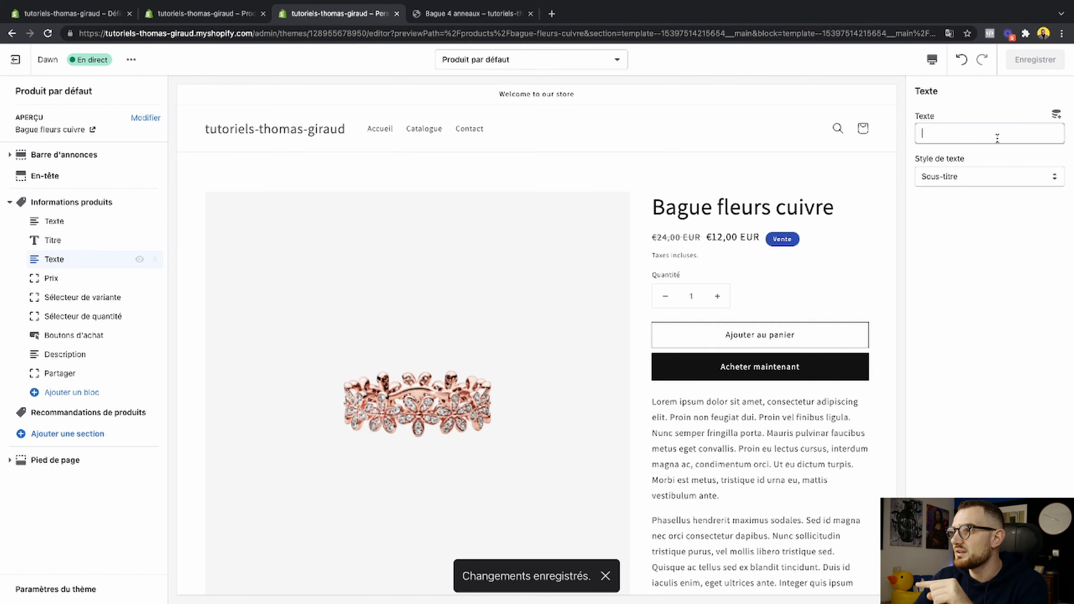
{"action": "left_click", "coordinate": [1059, 113]}
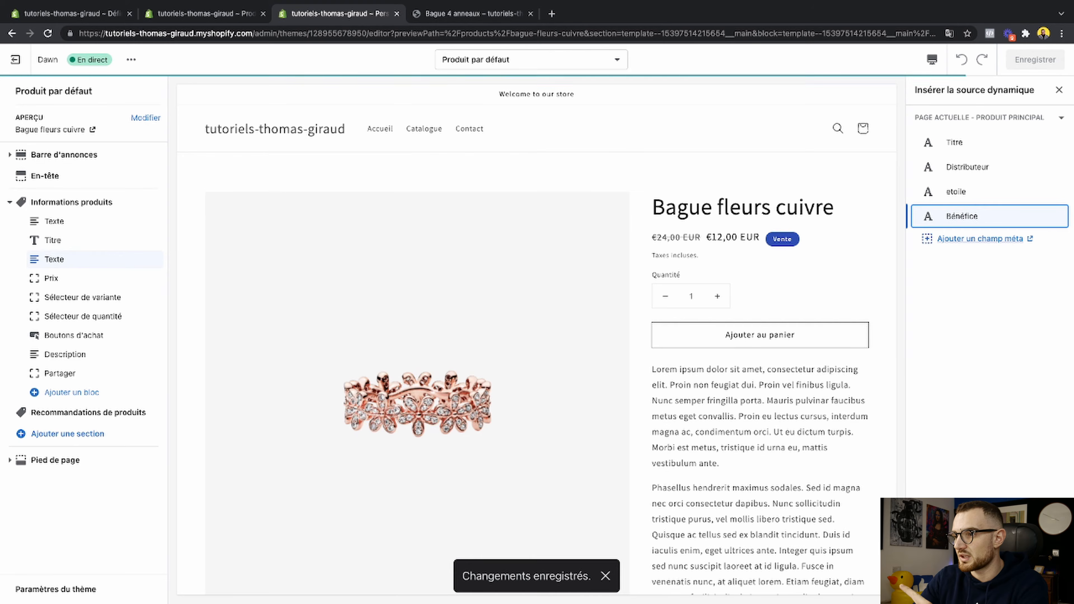
{"action": "left_click", "coordinate": [961, 215]}
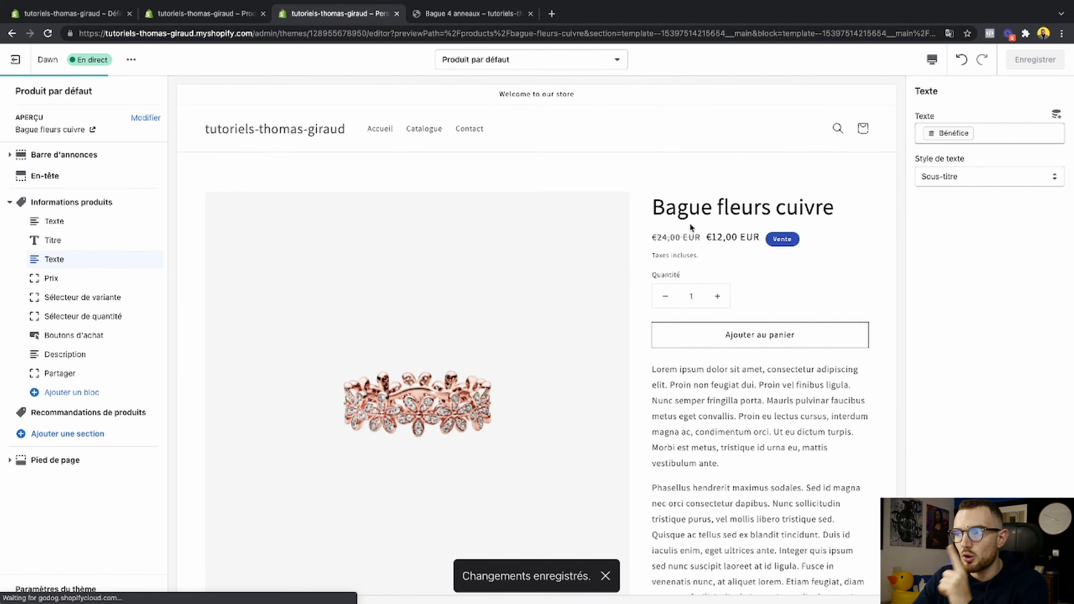
Step: Reload the Bague 4 anneaux storefront page, and review the product's metafield values in the admin
{"action": "left_click", "coordinate": [503, 16]}
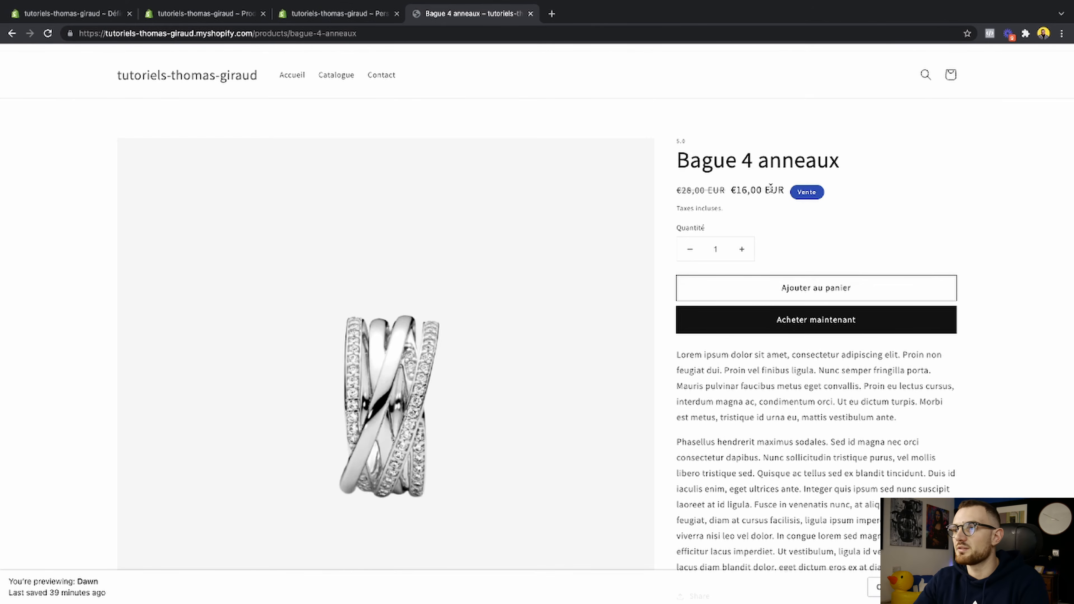
{"action": "key", "text": "super+r"}
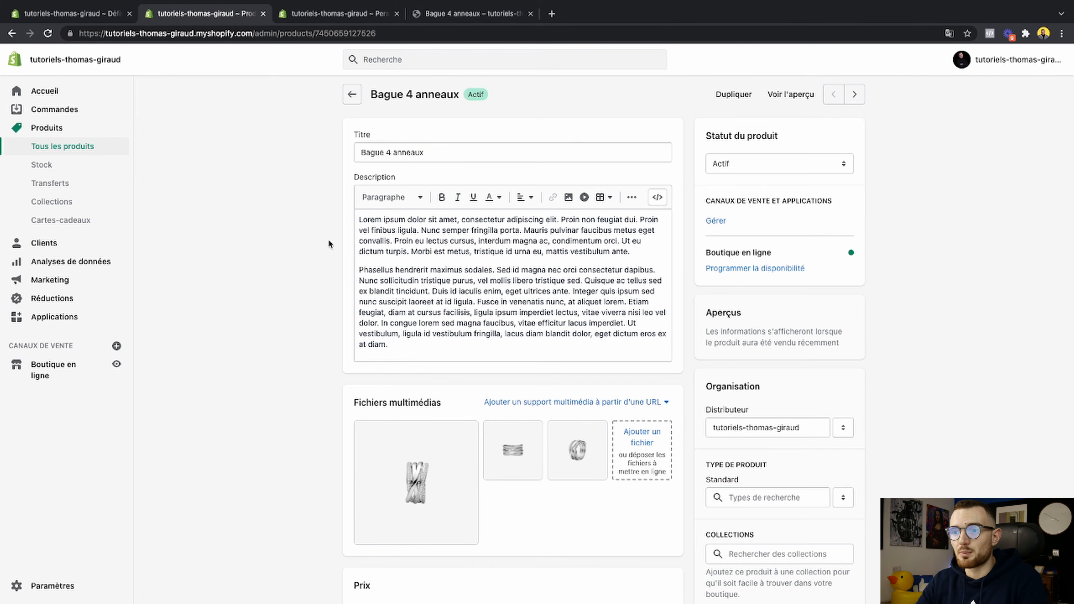
{"action": "scroll", "coordinate": [451, 287], "scroll_direction": "down", "scroll_amount": 6}
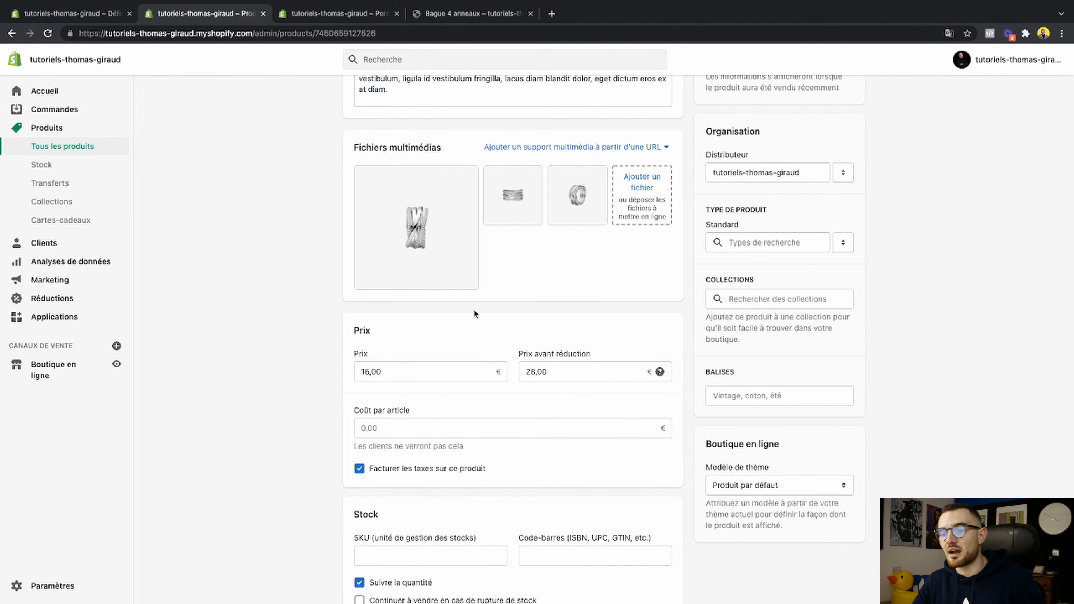
{"action": "scroll", "coordinate": [473, 313], "scroll_direction": "down", "scroll_amount": 10}
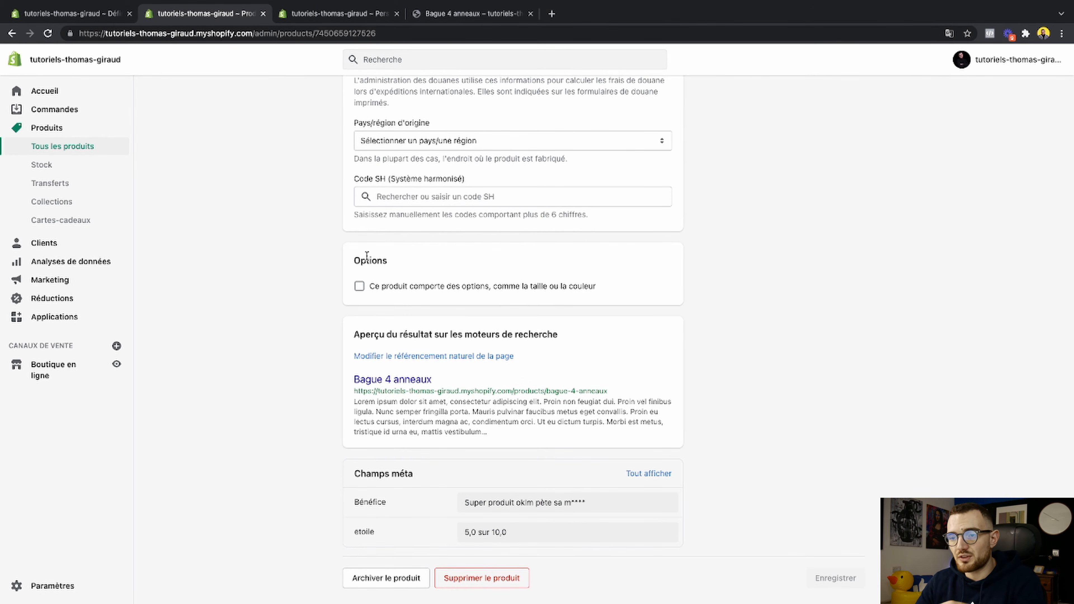
{"action": "scroll", "coordinate": [365, 258], "scroll_direction": "up", "scroll_amount": 10}
{"action": "scroll", "coordinate": [365, 256], "scroll_direction": "up", "scroll_amount": 3}
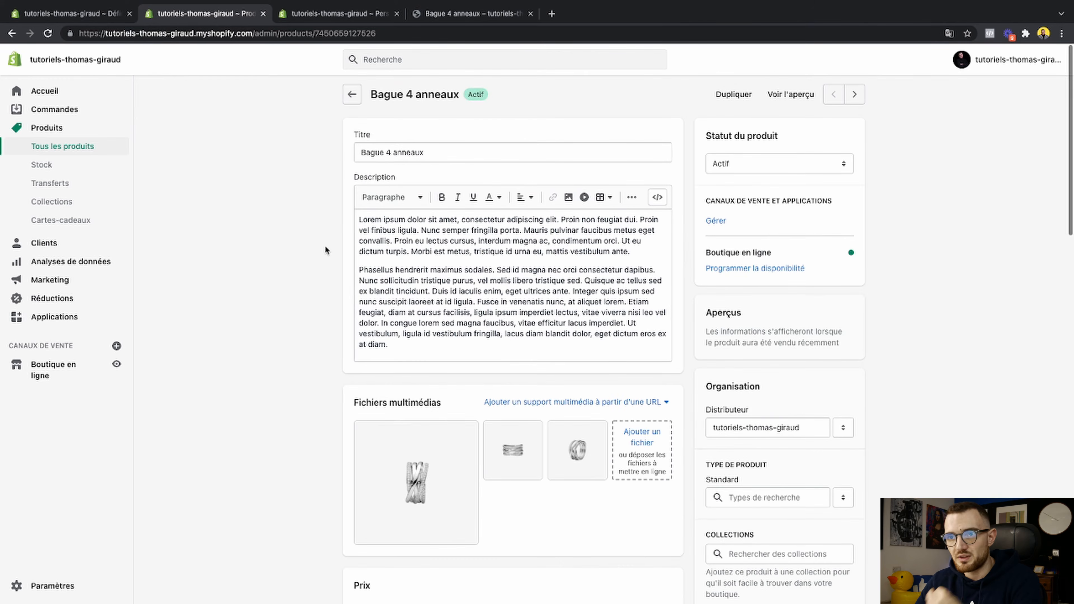
Step: Add the static text "adgfsgdf" after the Bénéfice source in the text block below the product title
{"action": "left_click", "coordinate": [343, 15]}
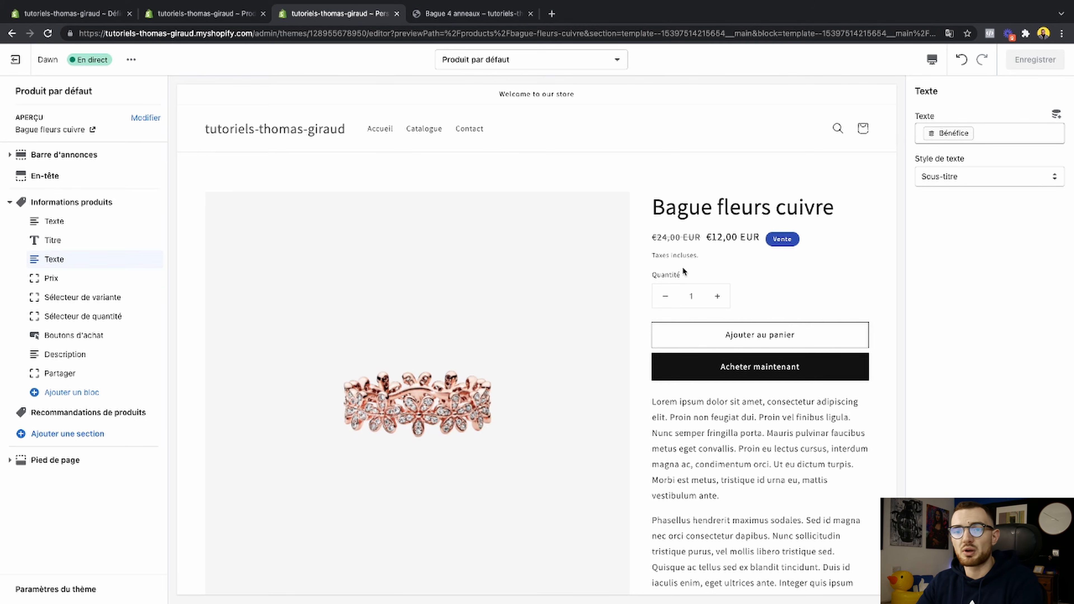
{"action": "left_click", "coordinate": [50, 277]}
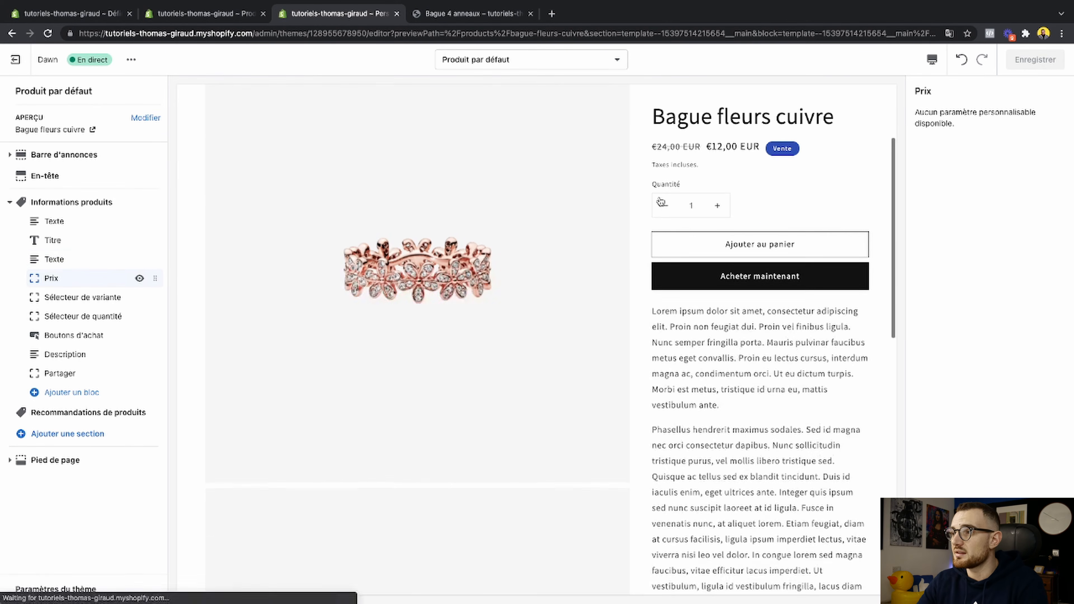
{"action": "left_click", "coordinate": [55, 260]}
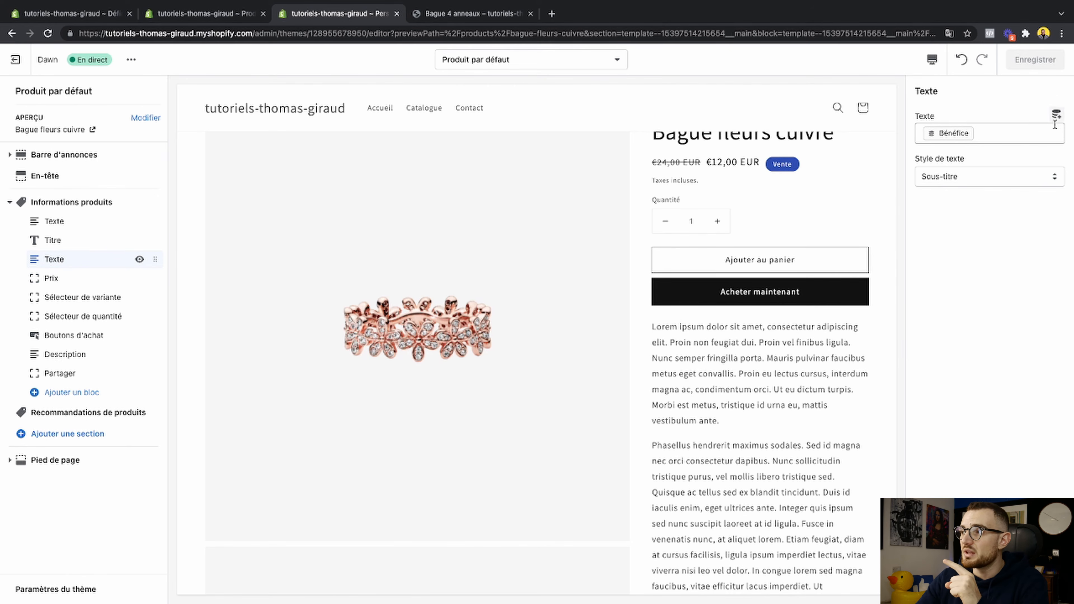
{"action": "type", "text": "adgfsgdf"}
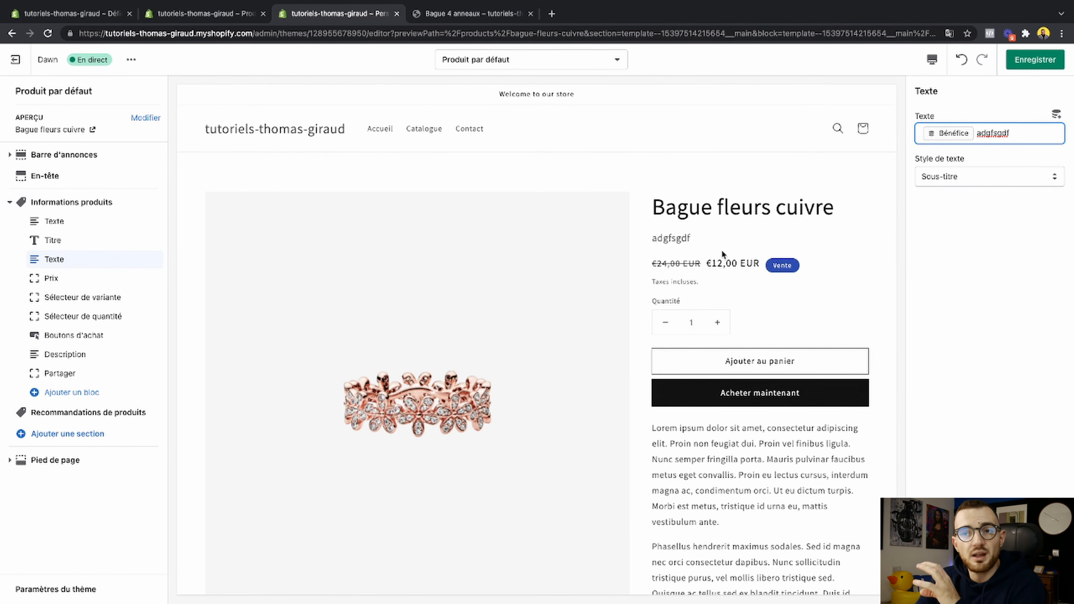